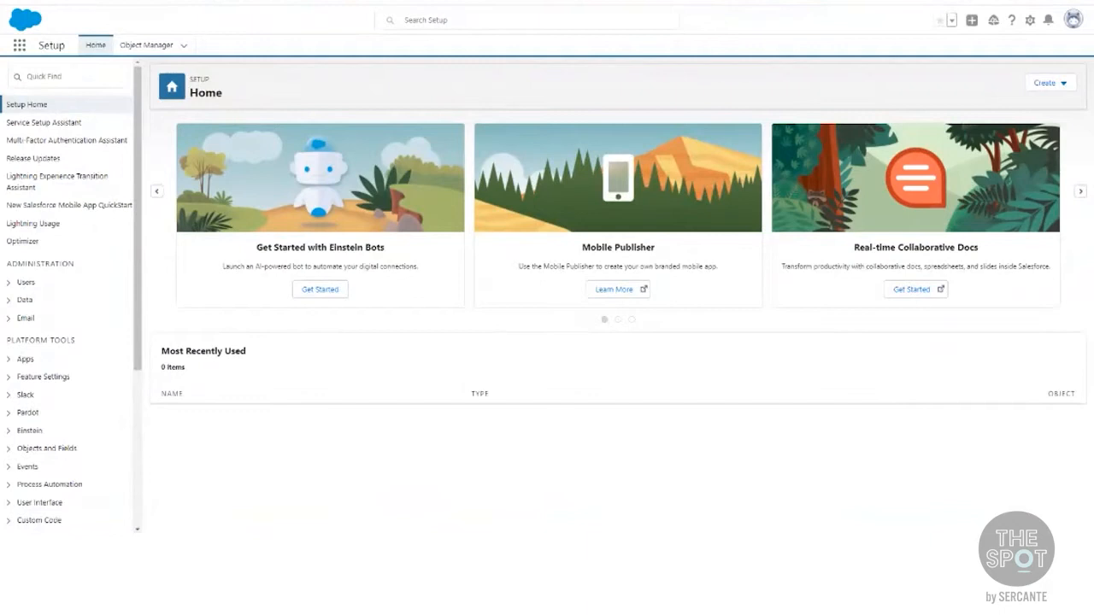
click(1029, 20)
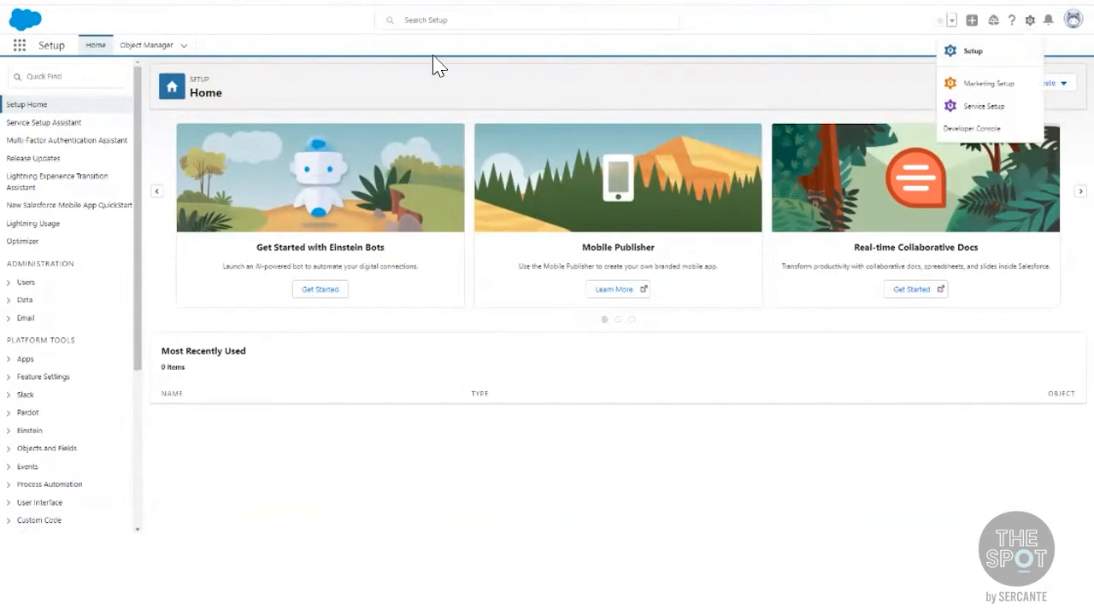
click(438, 65)
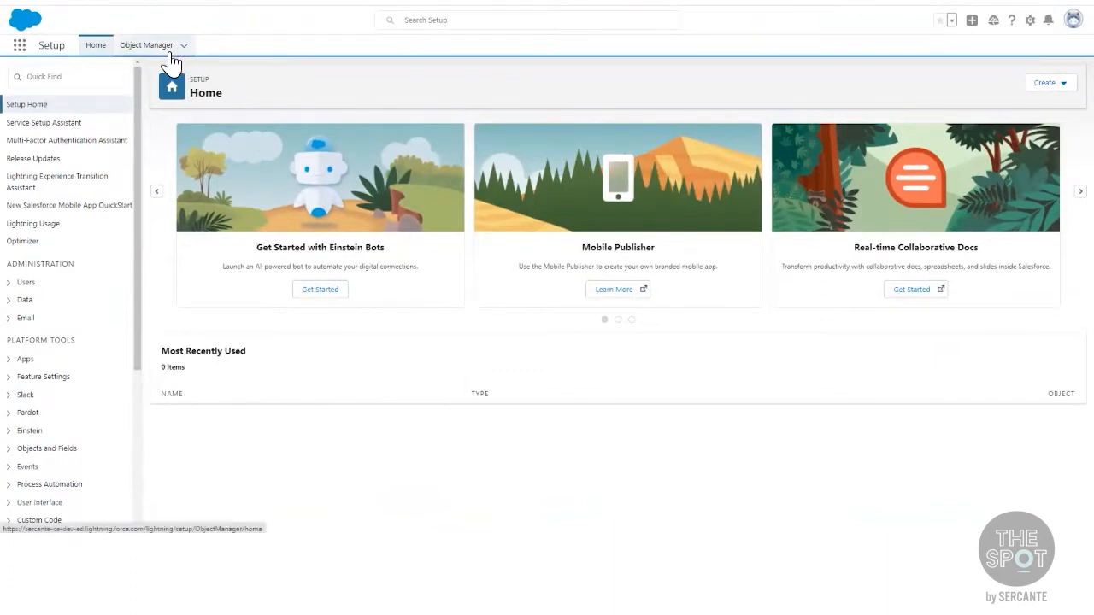
Find the Lead object in Object Manager and open its Fields & Relationships.
click(171, 55)
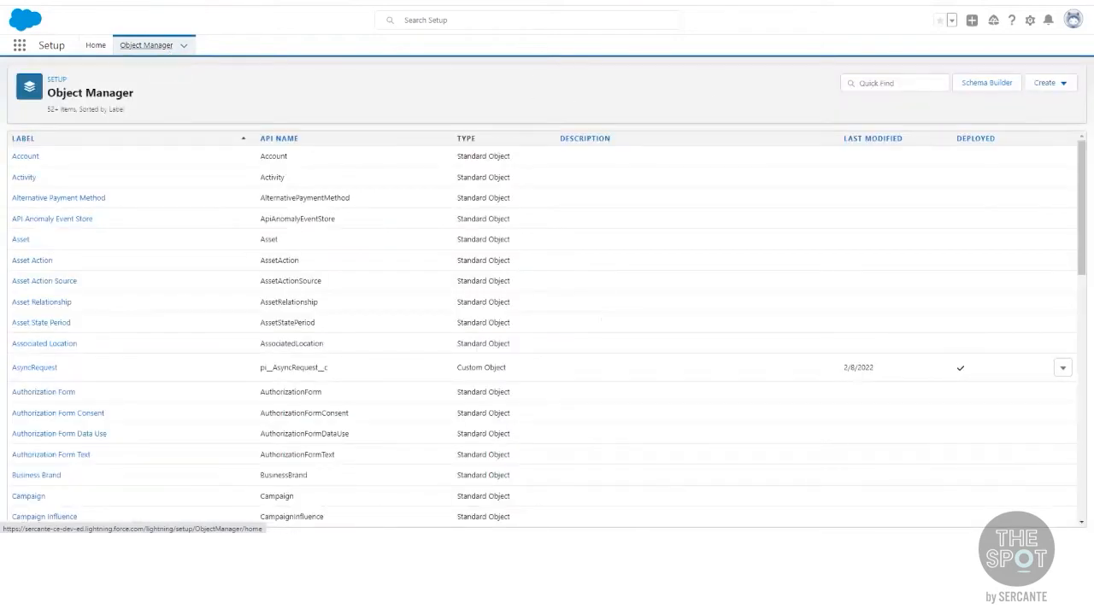
click(894, 83)
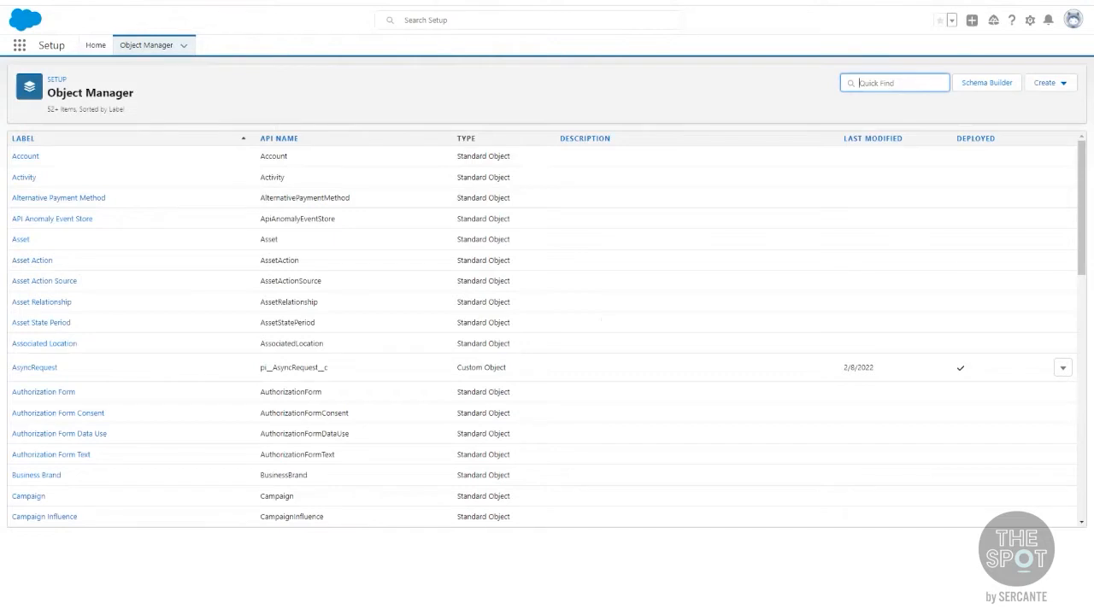
text(lead)
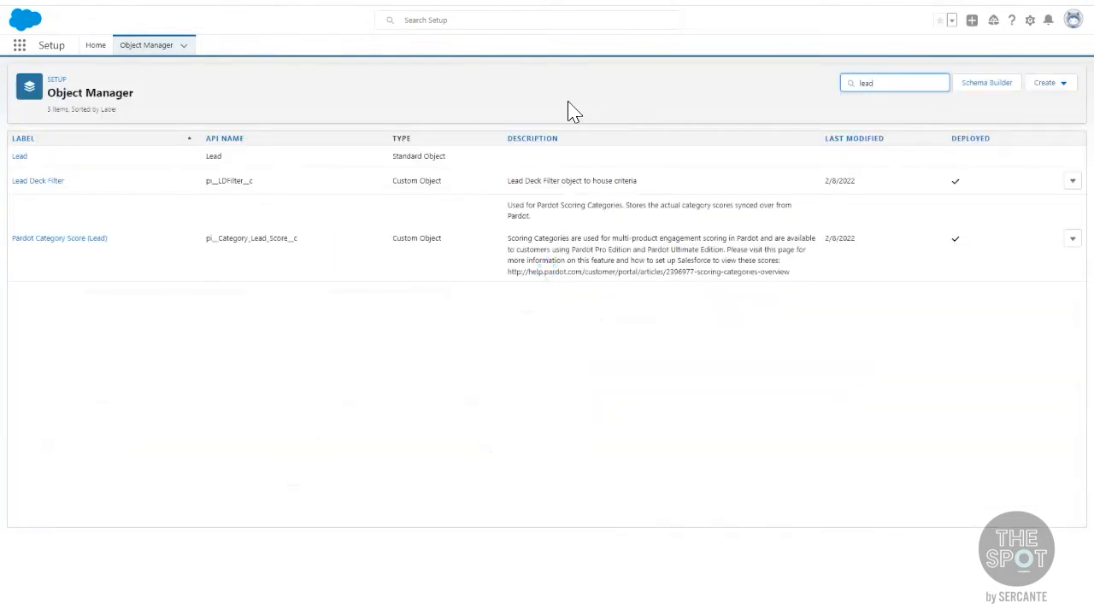
click(20, 158)
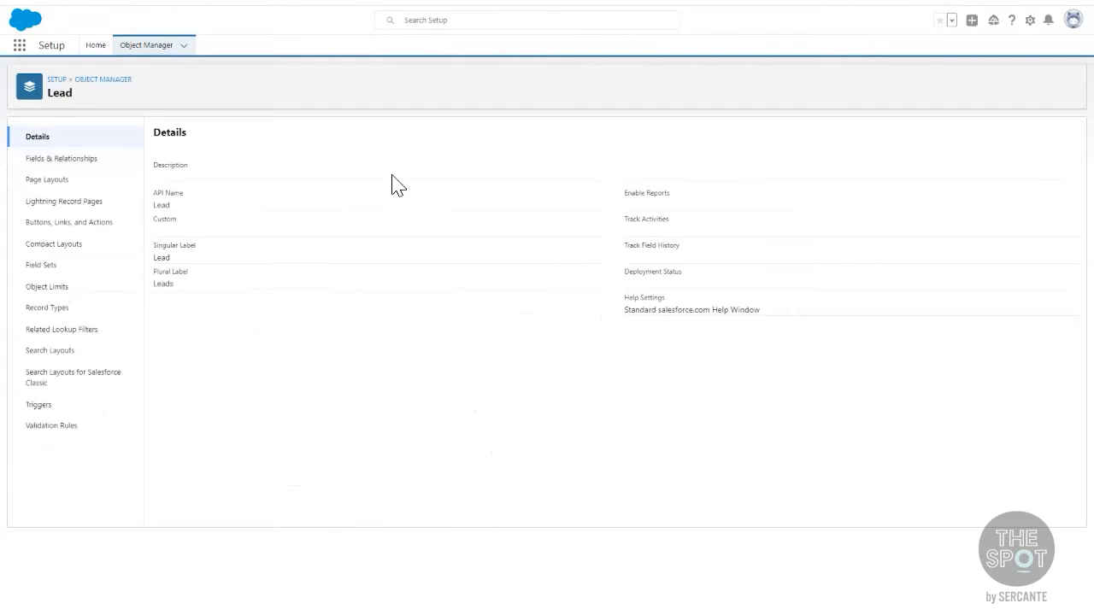
click(103, 168)
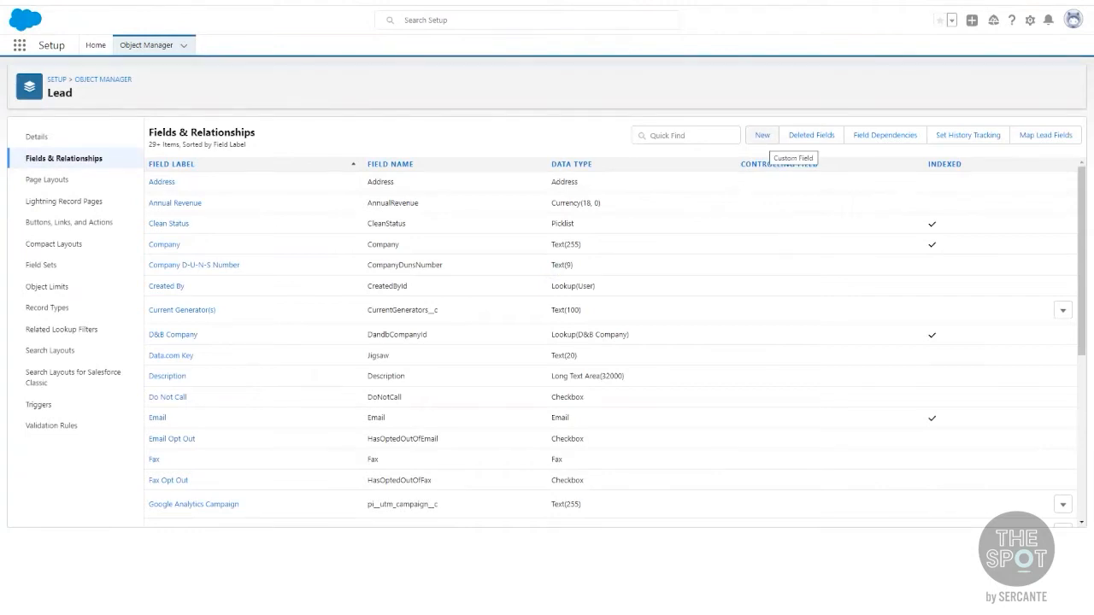
Start a new custom field on the Lead object with the Lookup Relationship data type.
click(762, 135)
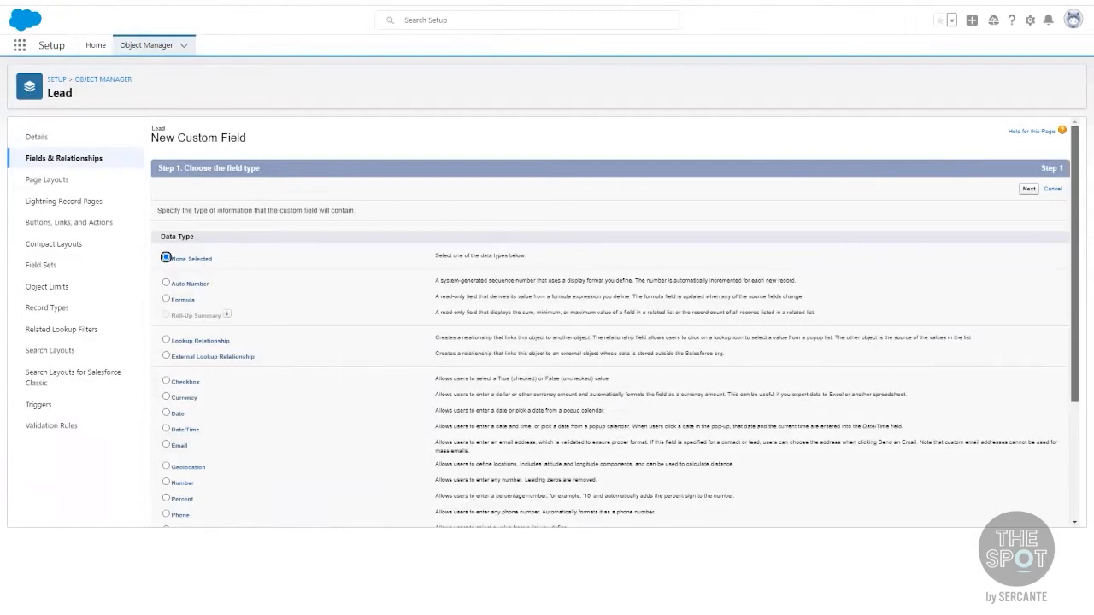
scroll(611, 323, down, 4)
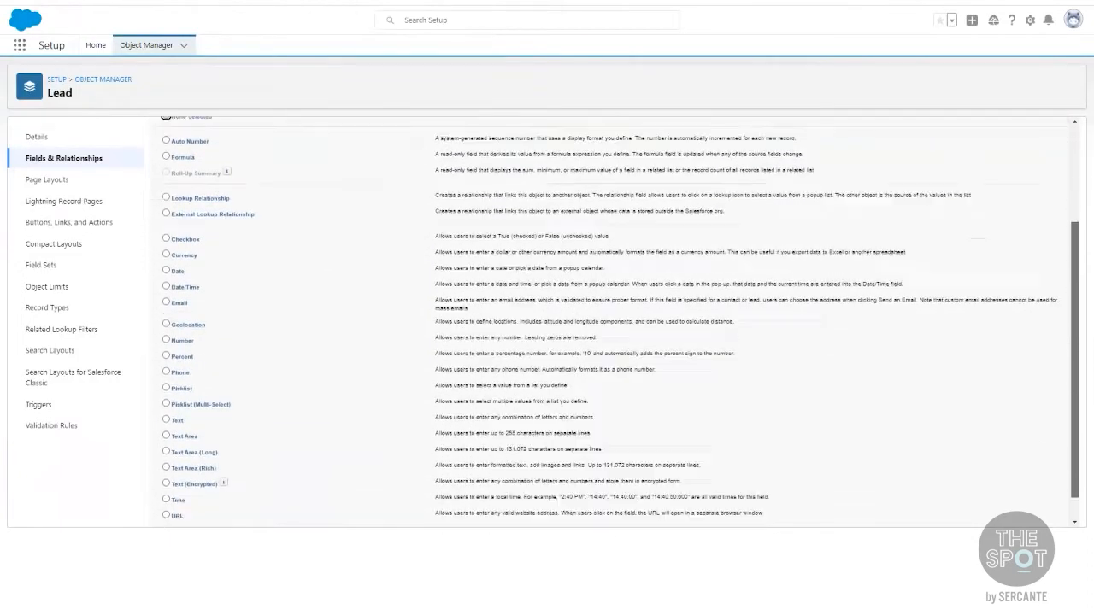
scroll(610, 323, down, 1)
scroll(610, 322, up, 1)
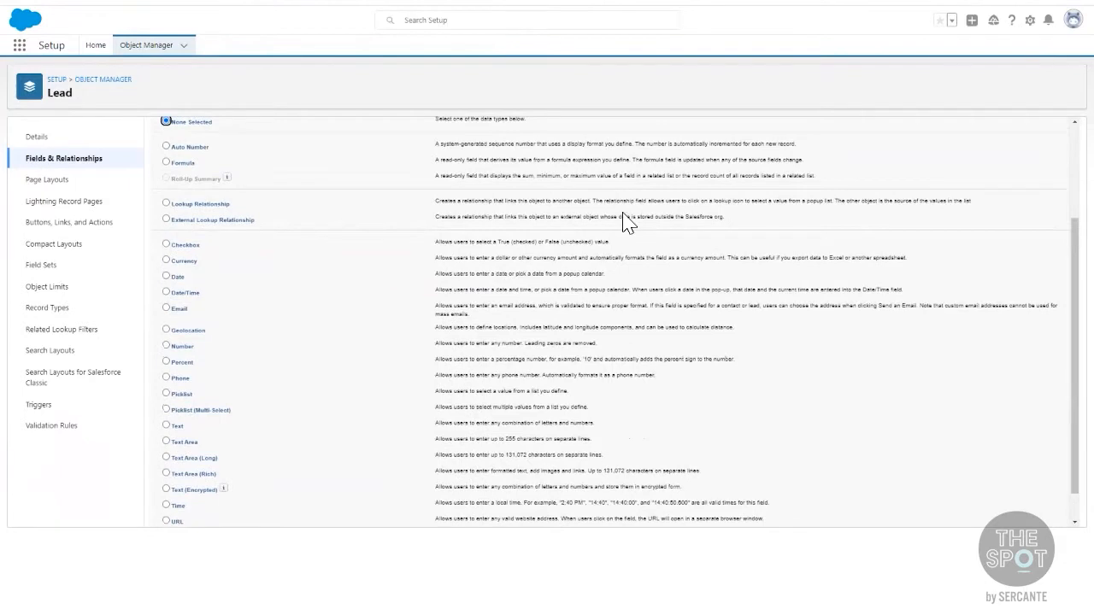
click(196, 207)
scroll(615, 320, down, 1)
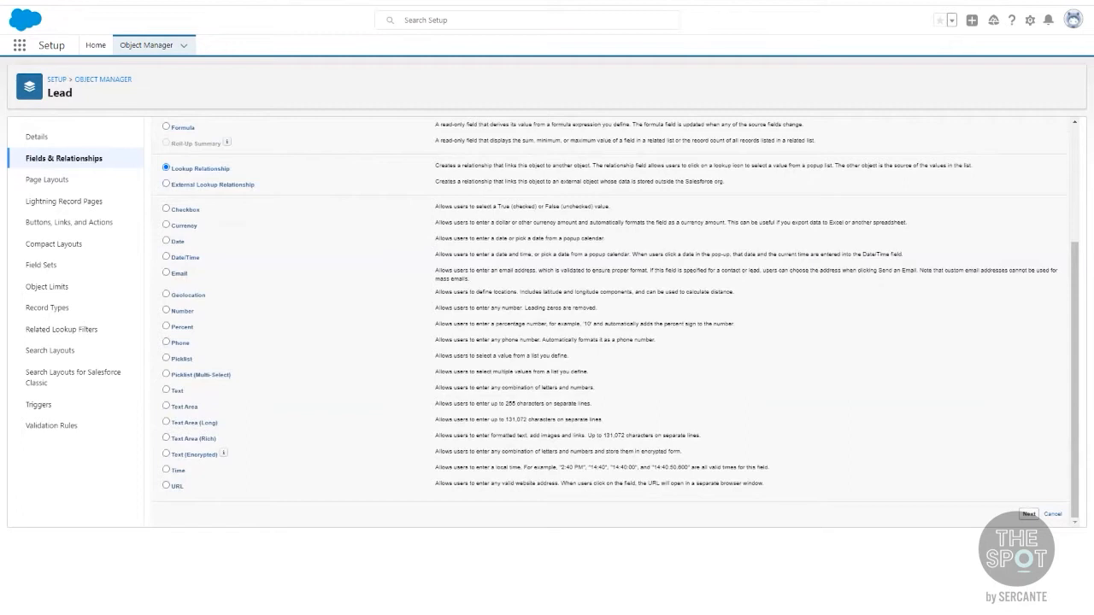
click(1028, 514)
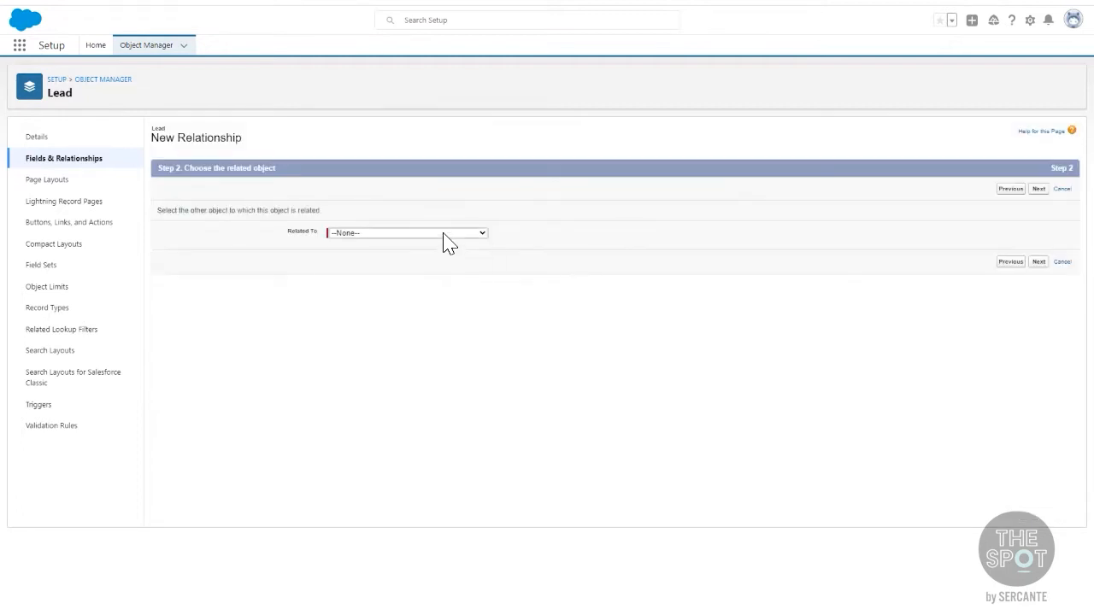
Relate the lookup field to the User object and continue to the field details.
click(443, 234)
drag(487, 269, 483, 400)
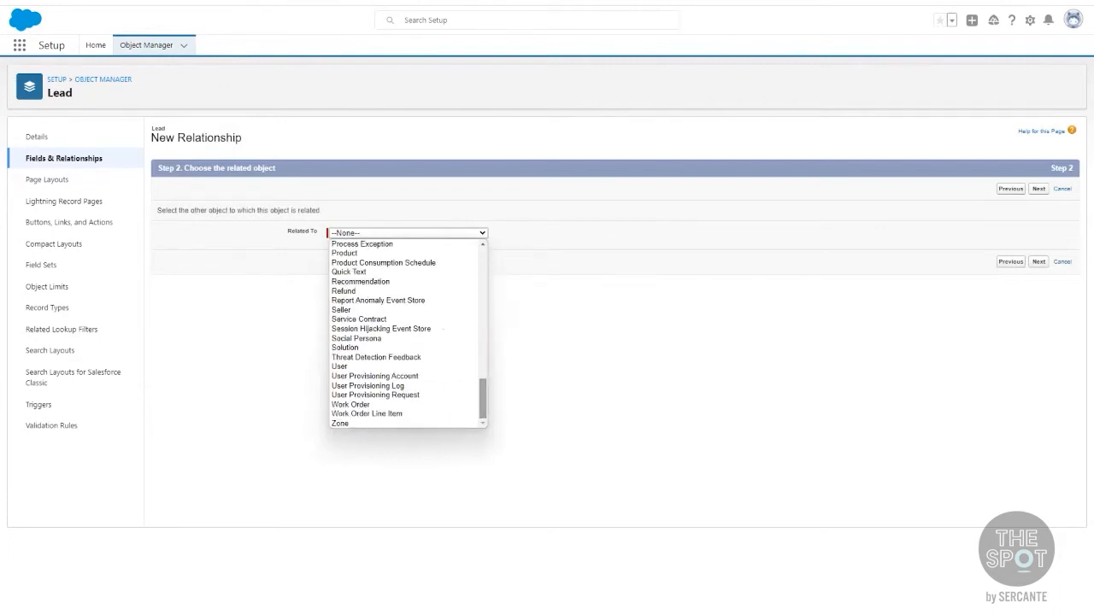
click(350, 367)
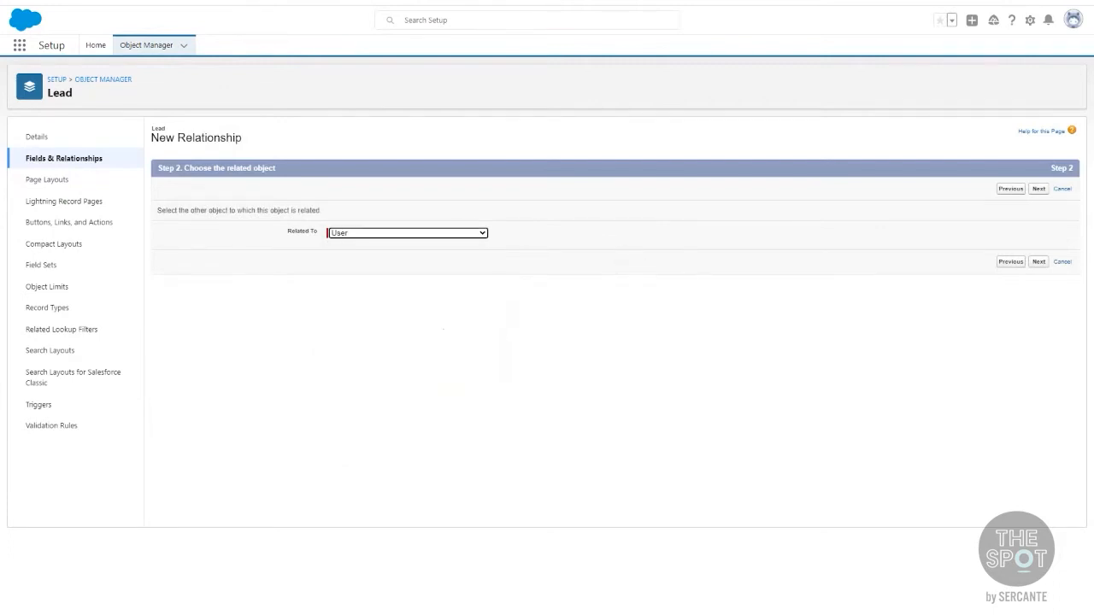
click(1038, 262)
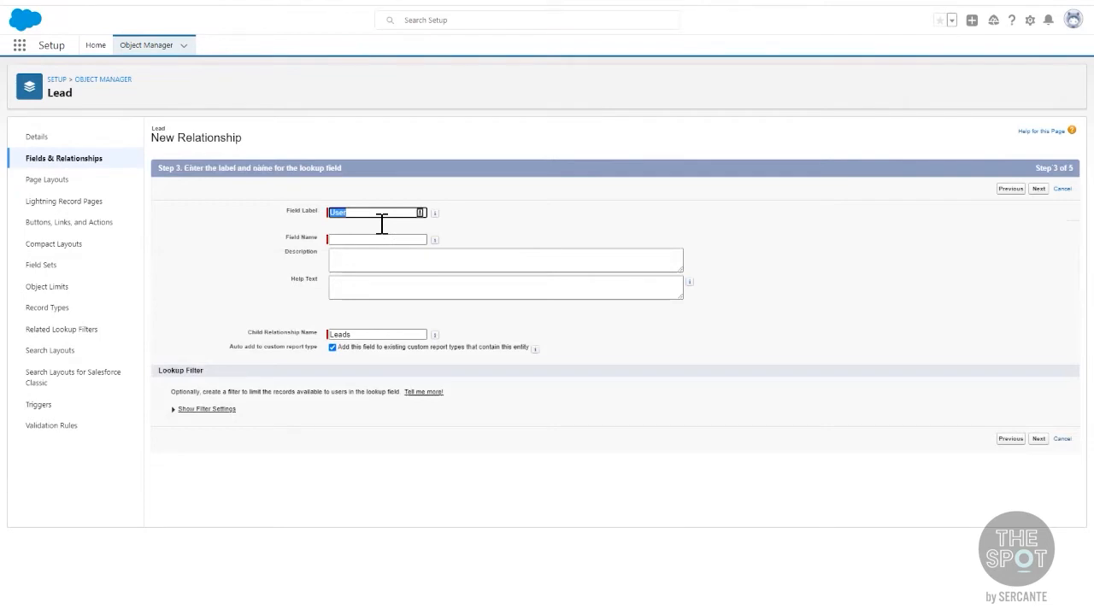
Label the lookup field "Service Manager" and describe it as "This field will be used to connect the Service Manager to the Lead".
text(Service Manager)
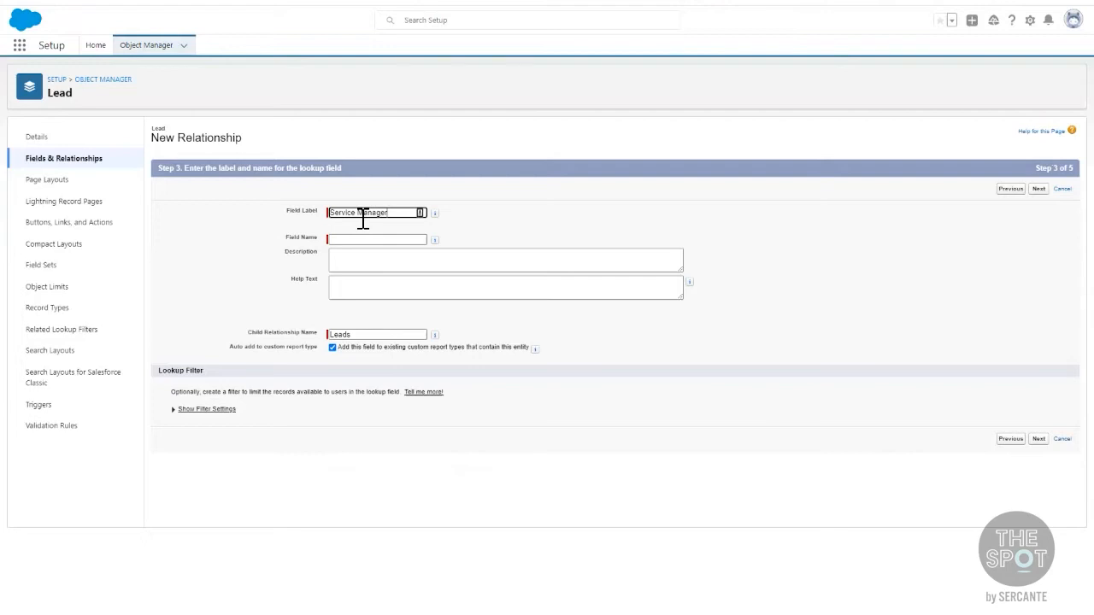
key(Tab)
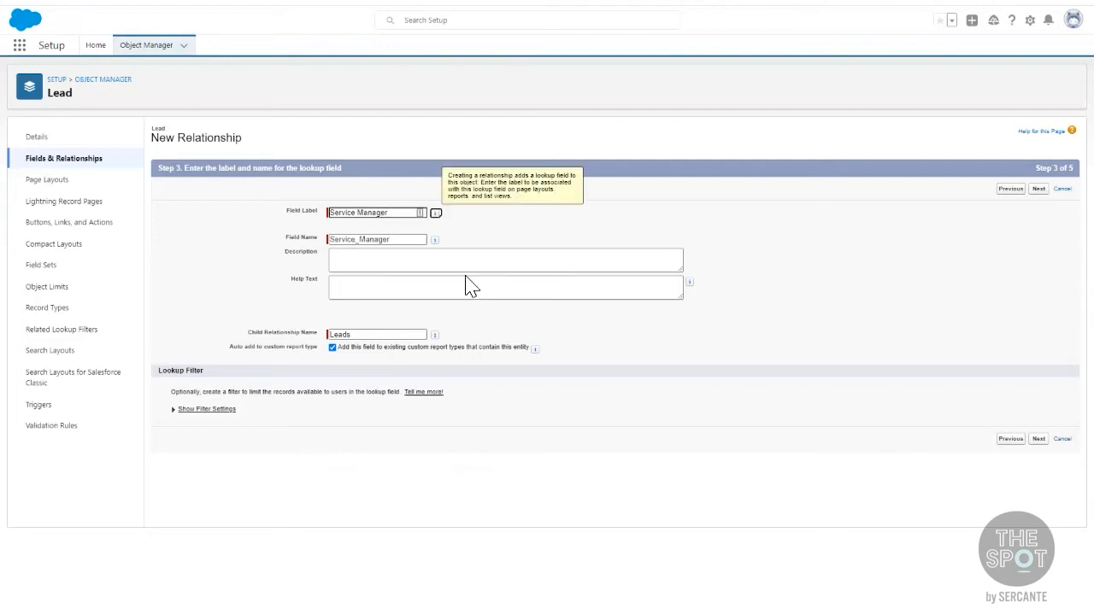
click(470, 271)
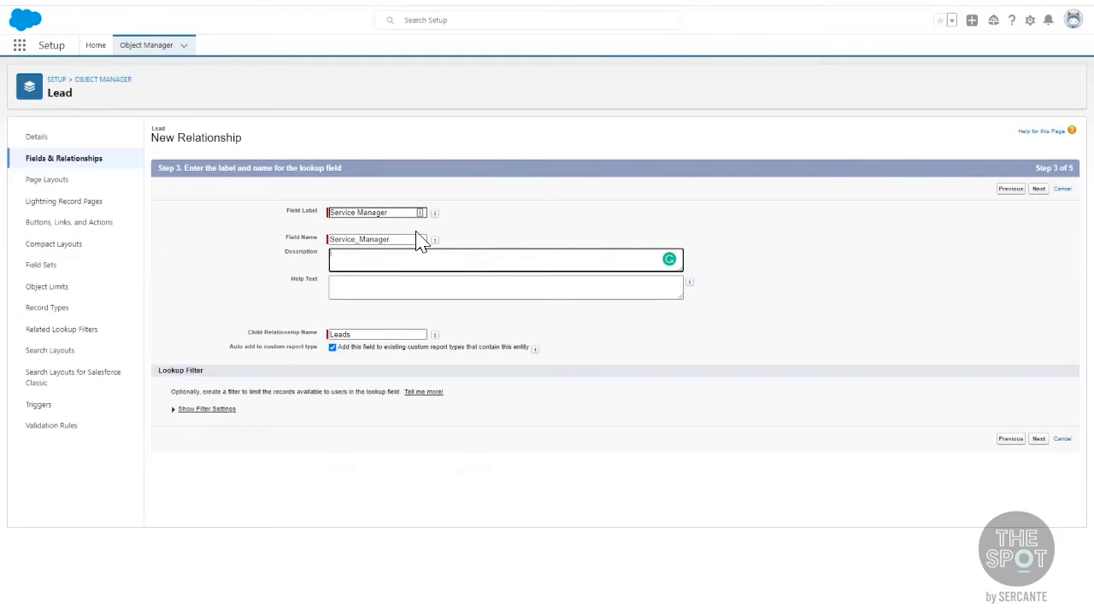
text(his field will be used to connect the Service Manager to the Lead)
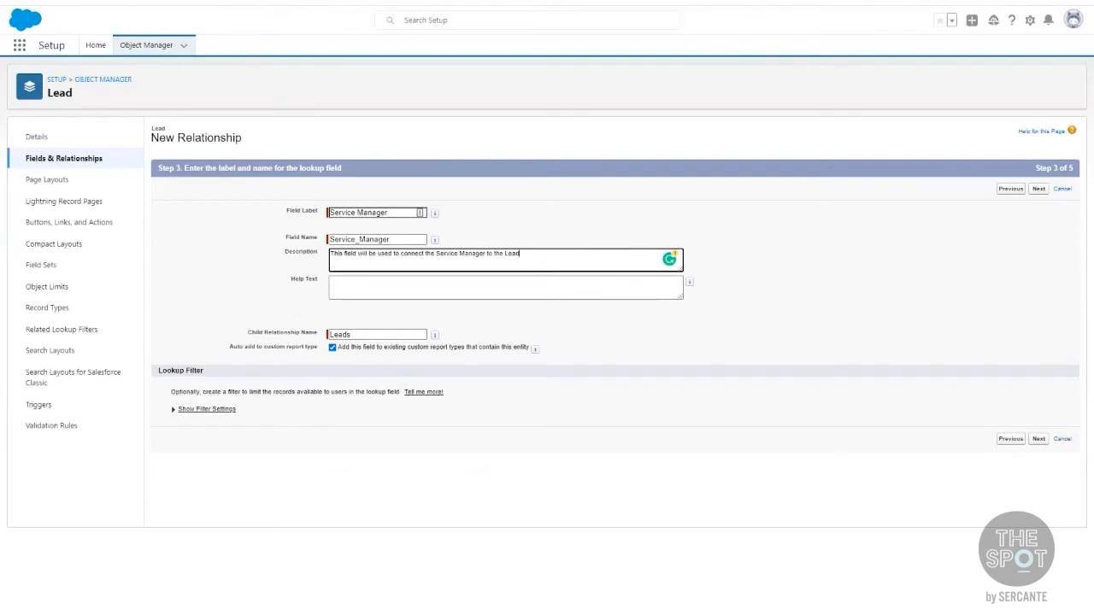
Review the lookup filter settings and continue without defining any filter criteria.
click(207, 409)
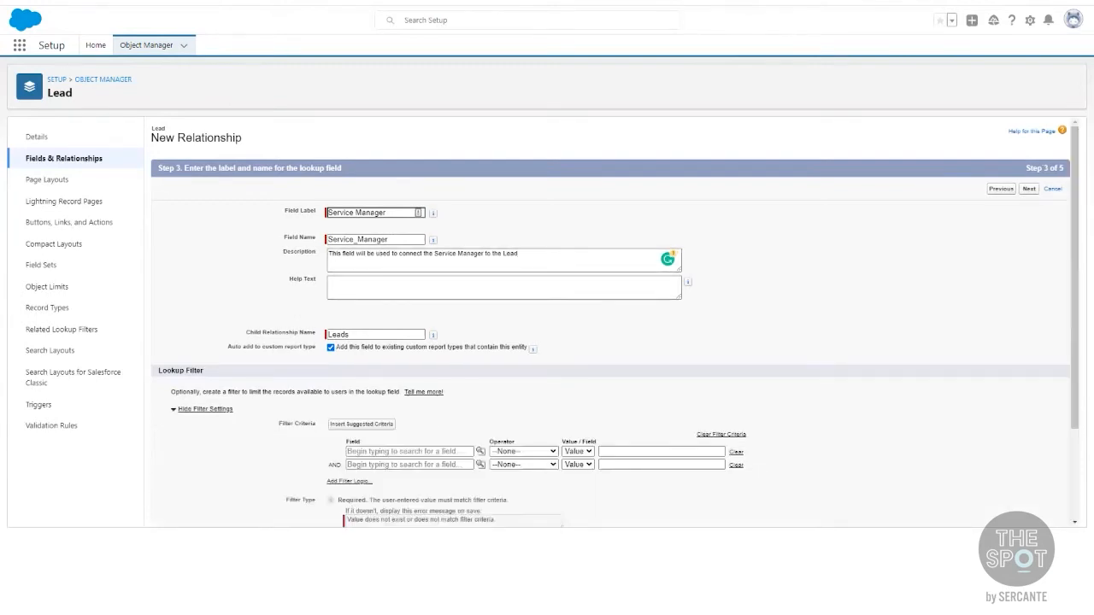
scroll(611, 325, down, 3)
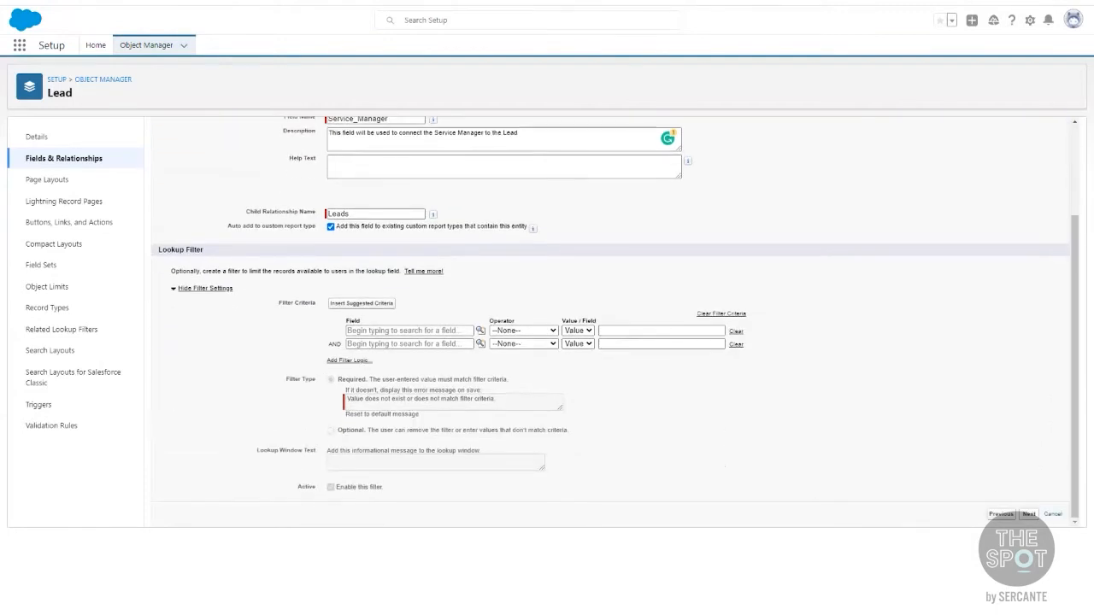
click(1029, 514)
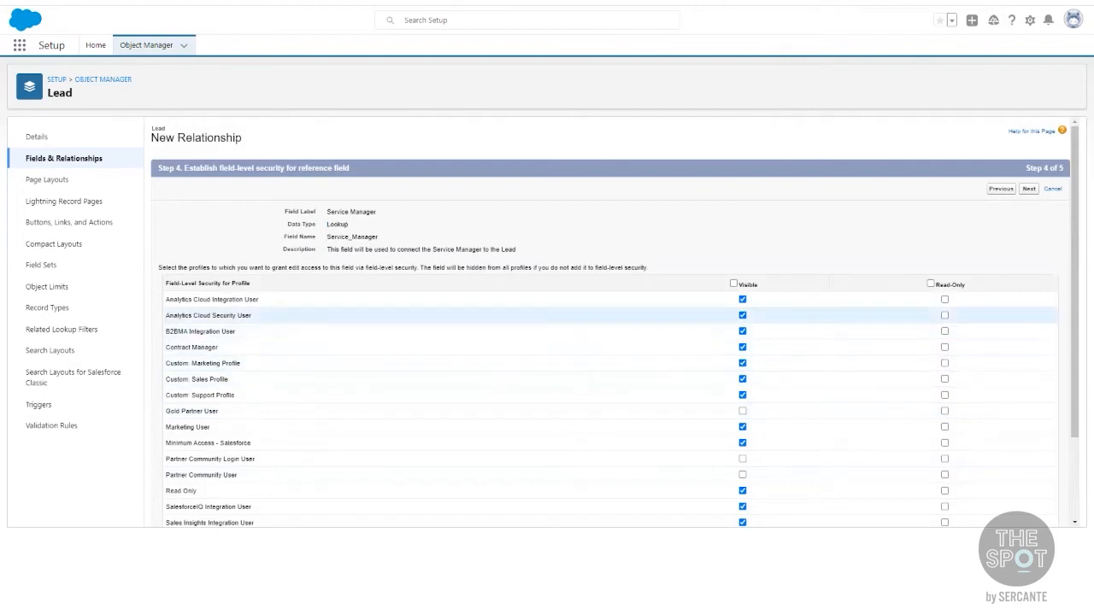
Review the field-level security for all profiles and accept the default visibility.
scroll(611, 325, down, 2)
scroll(611, 325, down, 1)
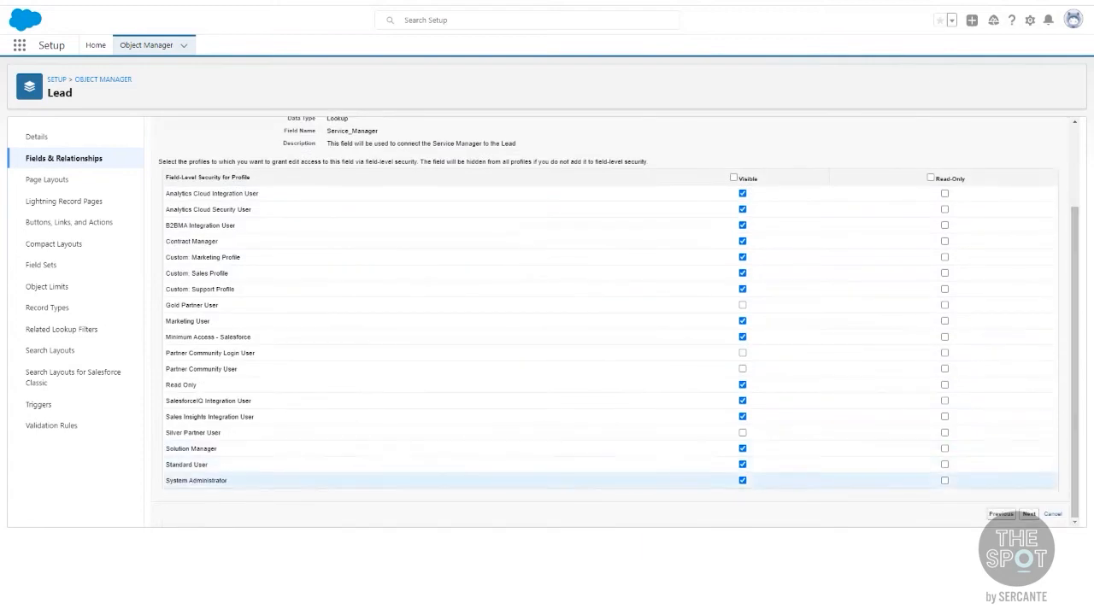
click(1028, 514)
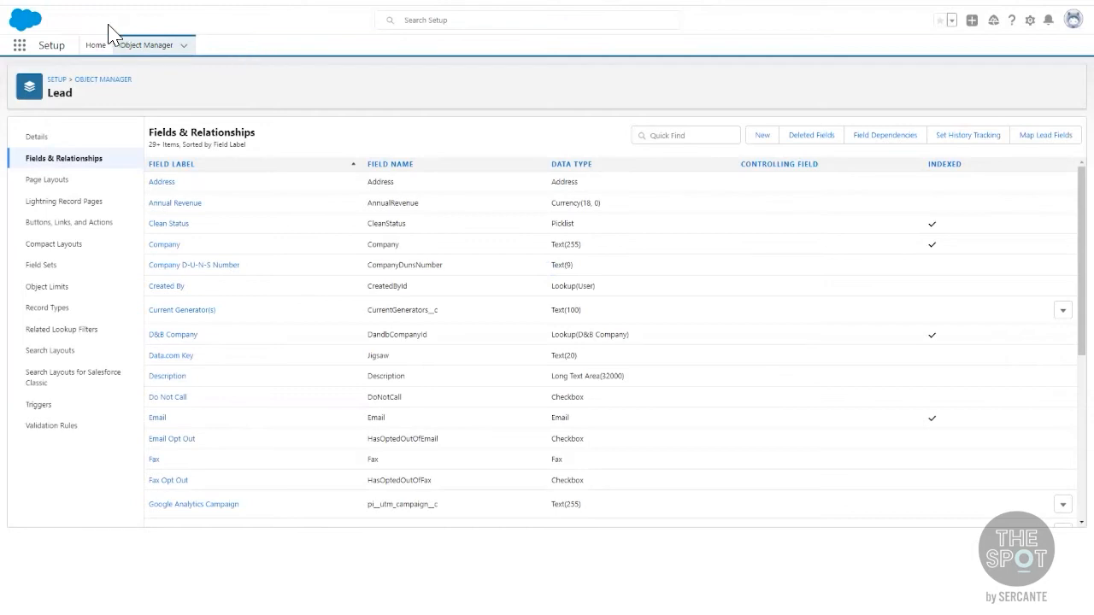
Switch to the Marketing app and open the Farmers Coop. of Florida lead from the All Open Leads list view.
click(466, 27)
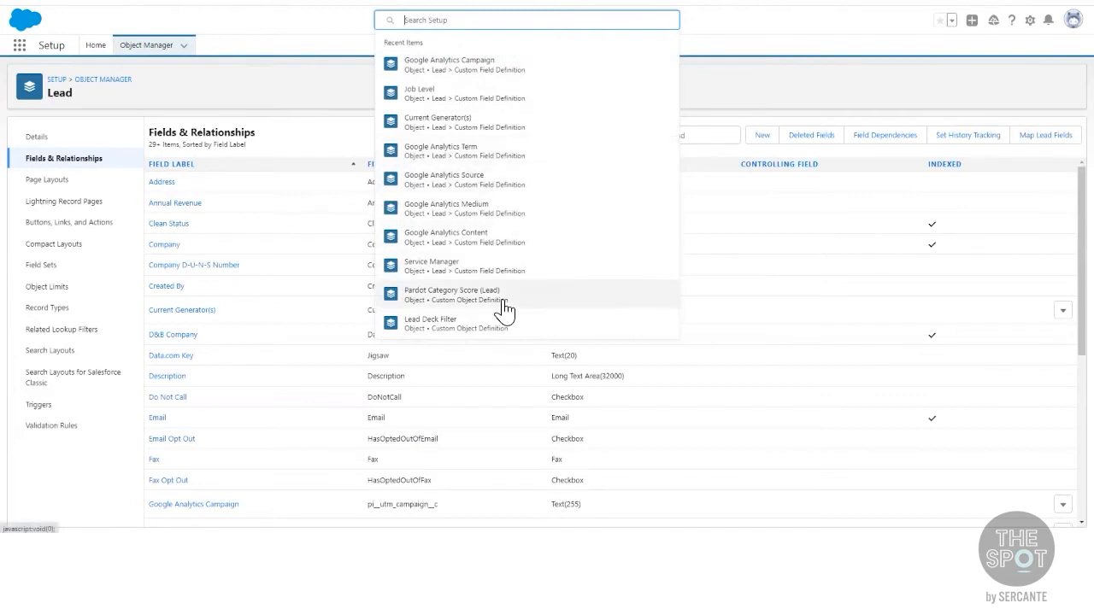
text(lead)
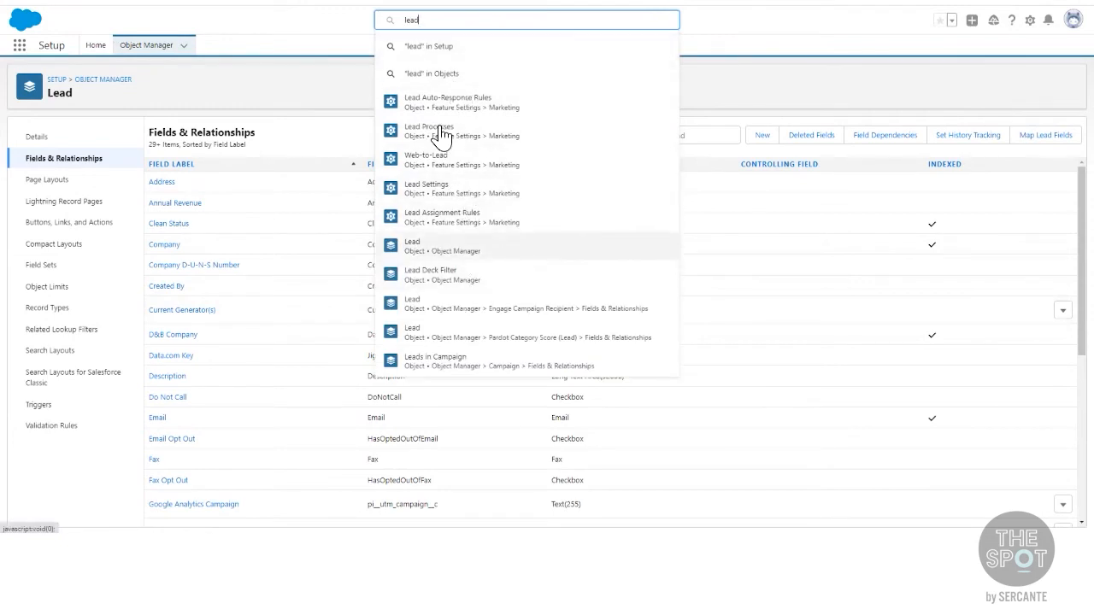
click(18, 46)
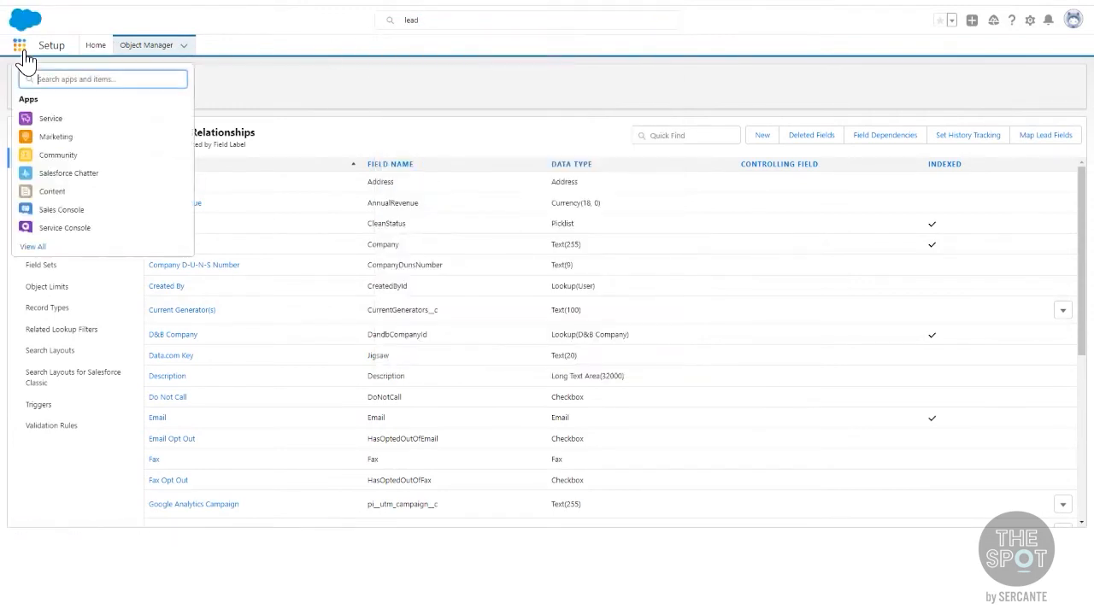
click(64, 142)
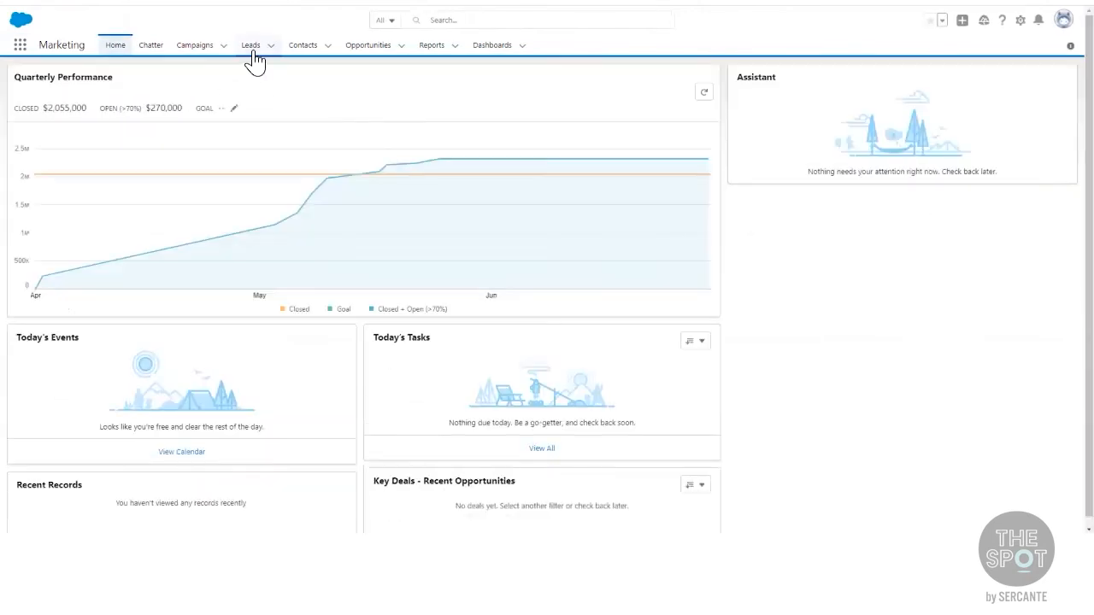
click(253, 53)
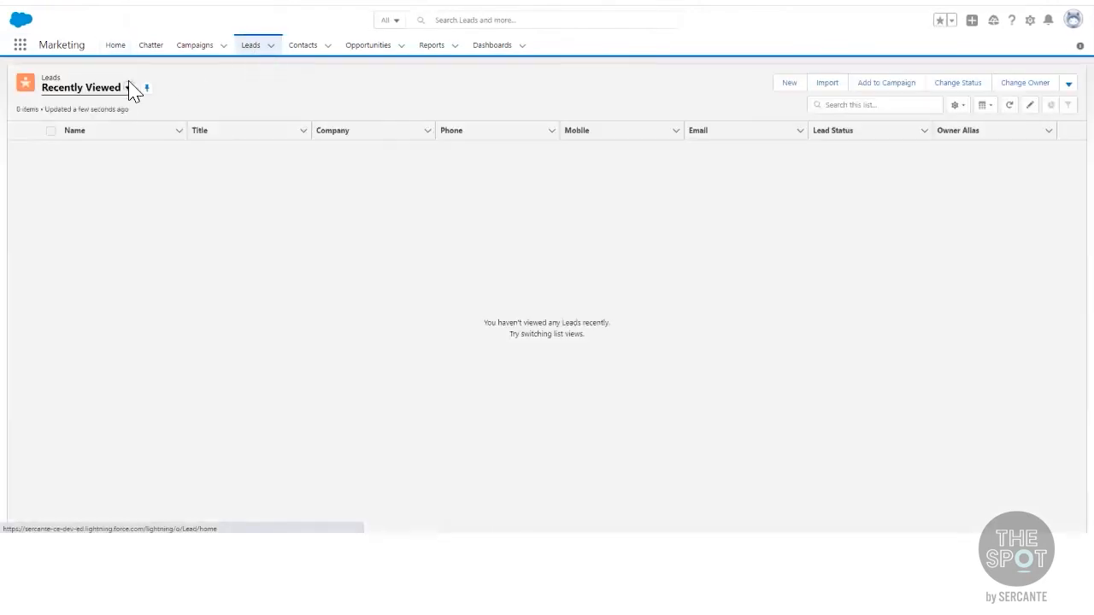
click(128, 88)
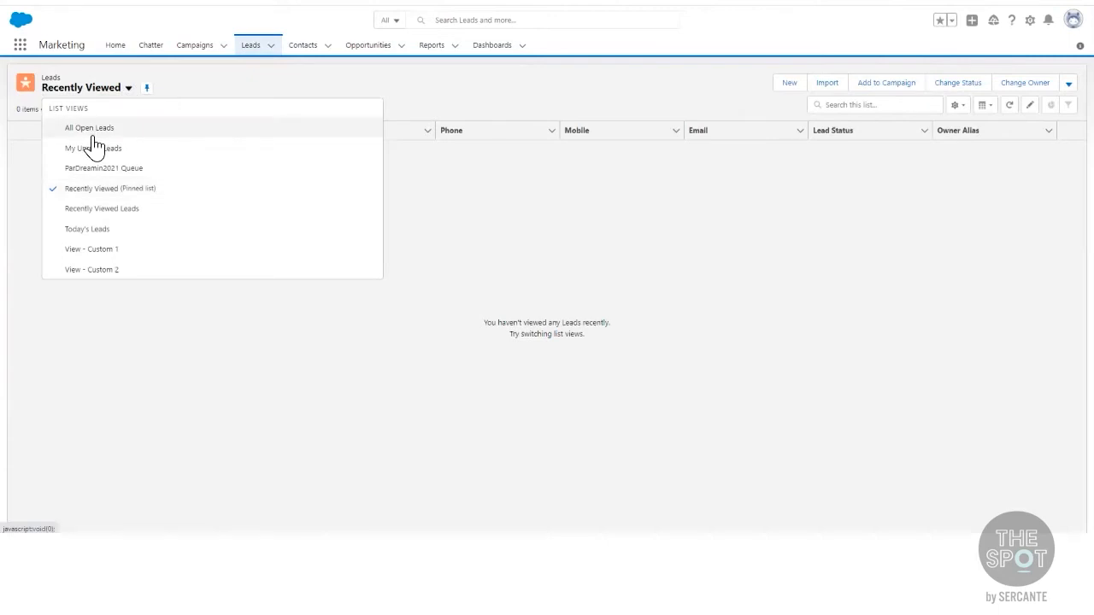
click(94, 135)
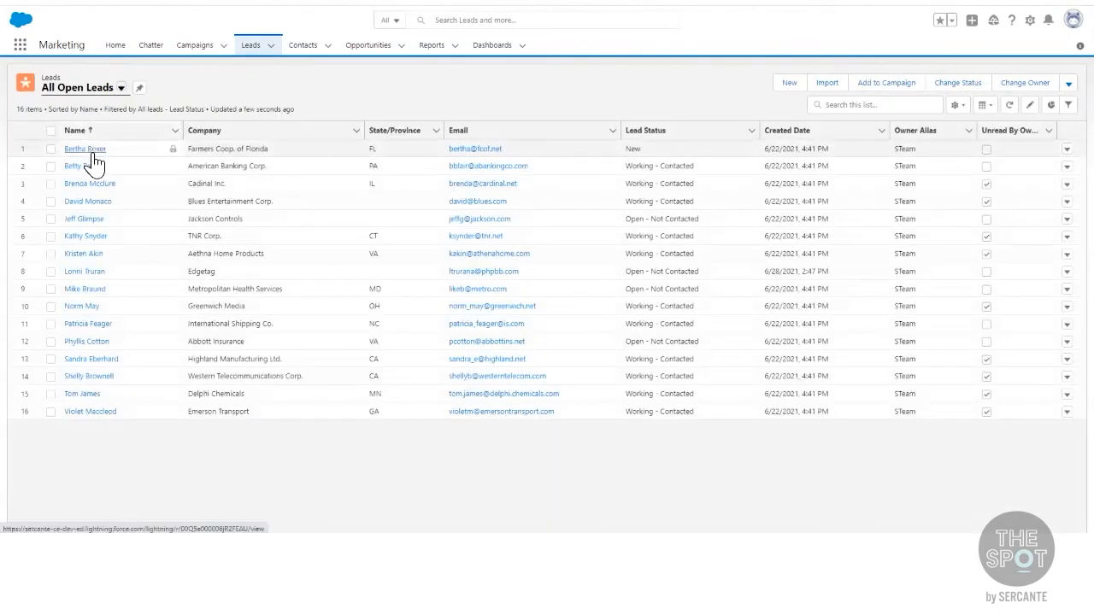
click(86, 151)
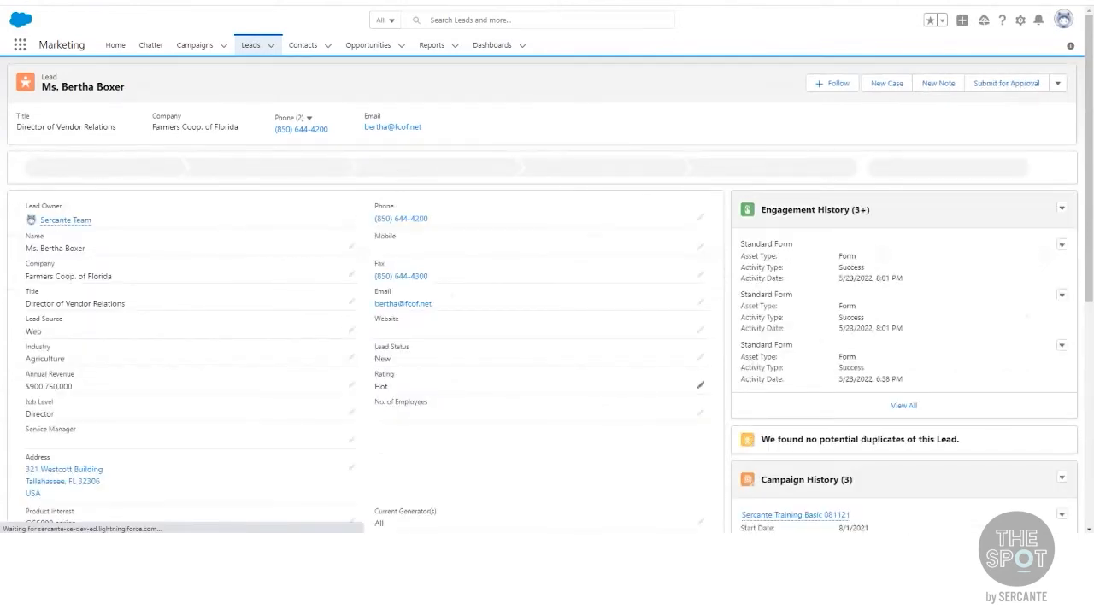
Set the lead's Service Manager to Sercante Team.
click(351, 440)
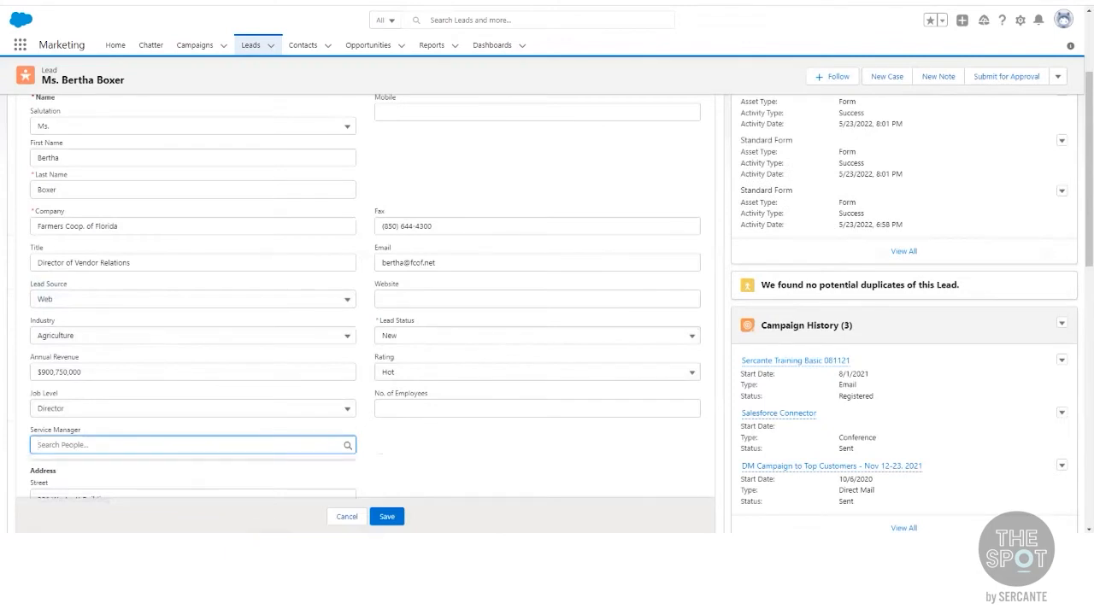
text(marco)
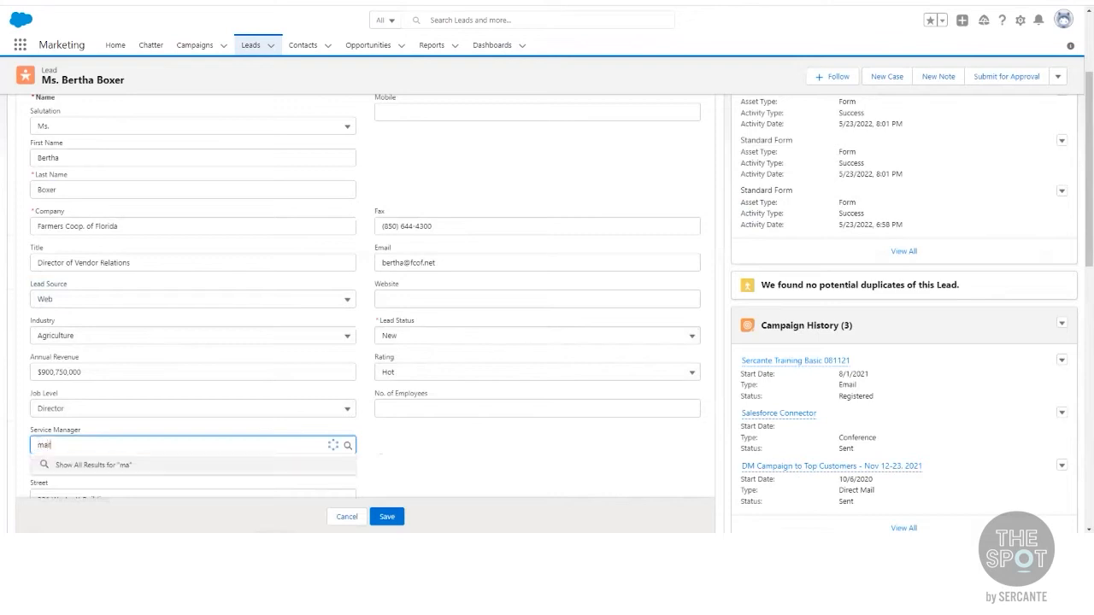
key(BackSpace)
key(BackSpace)
key(BackSpace)
key(BackSpace)
key(BackSpace)
text(sercante)
key(Down)
key(Return)
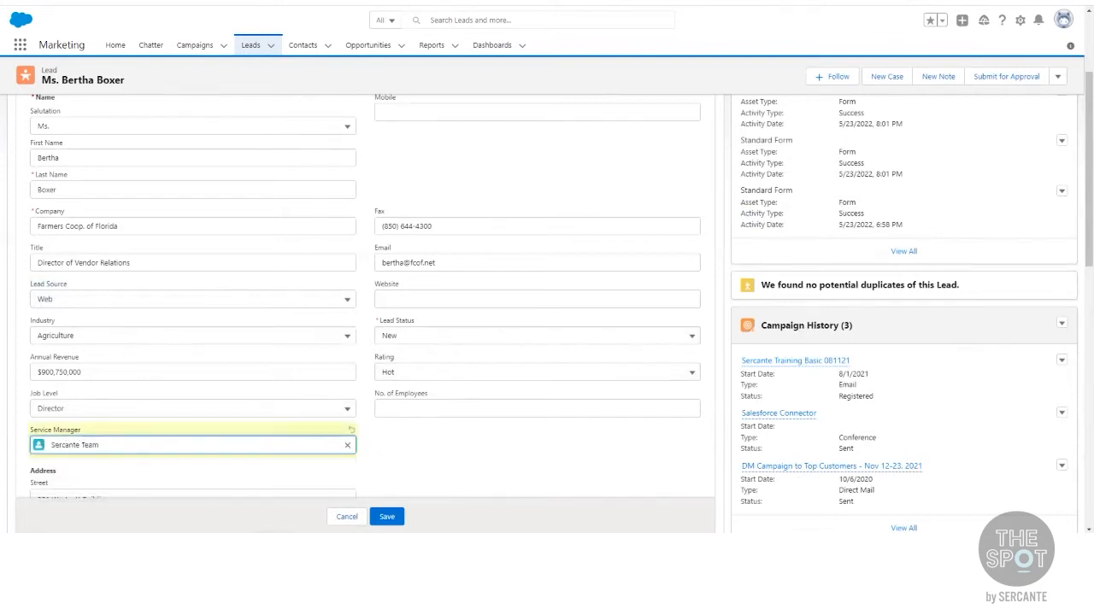
Save the lead's Service Manager change and open the Contact object's Fields & Relationships in Setup.
click(387, 517)
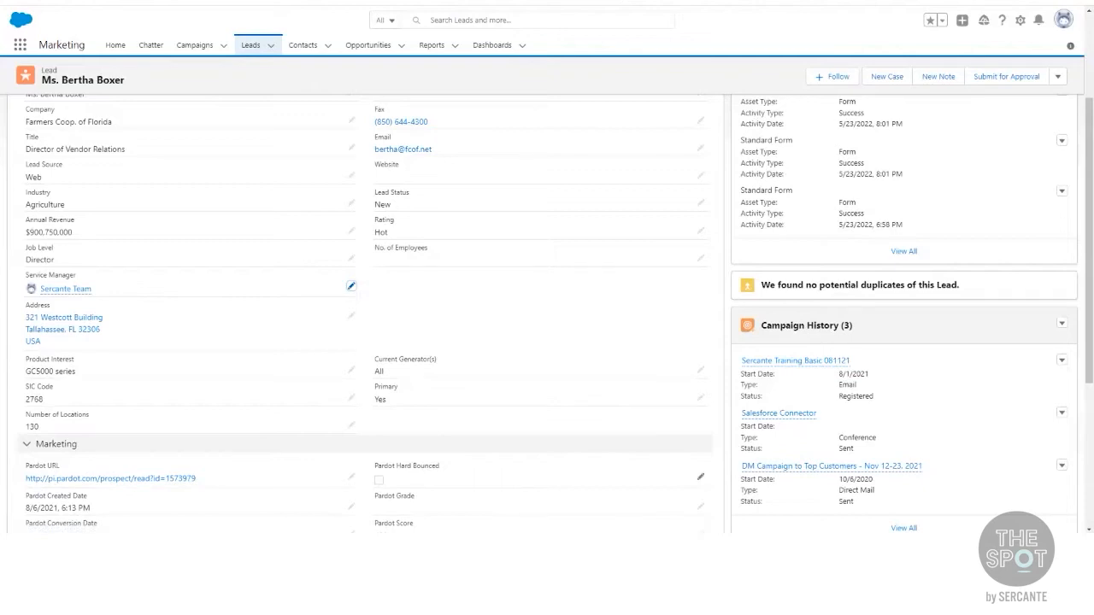
click(1019, 19)
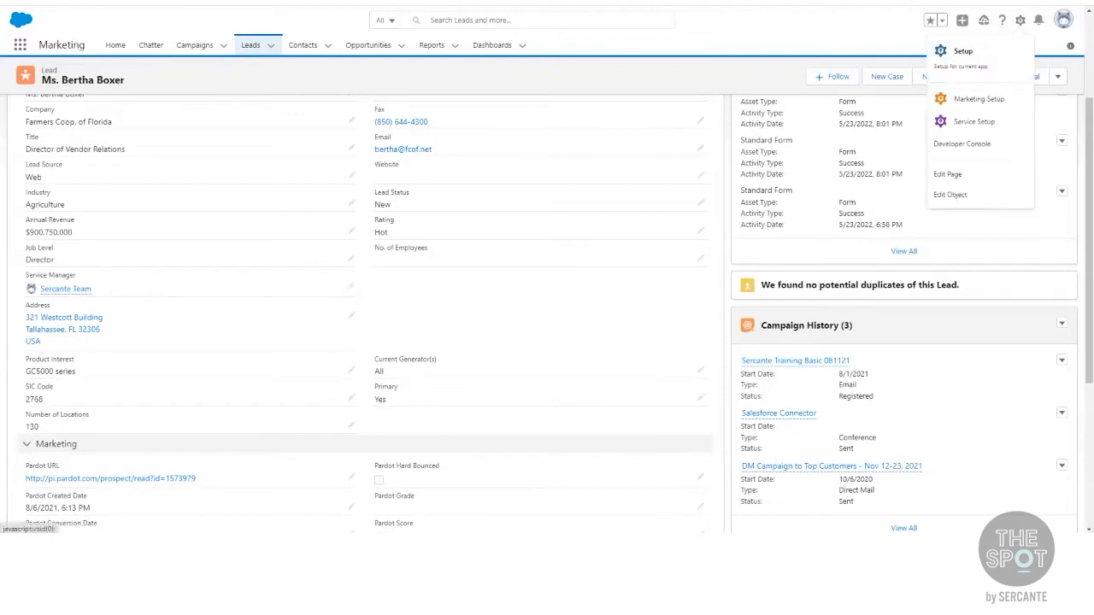
click(963, 51)
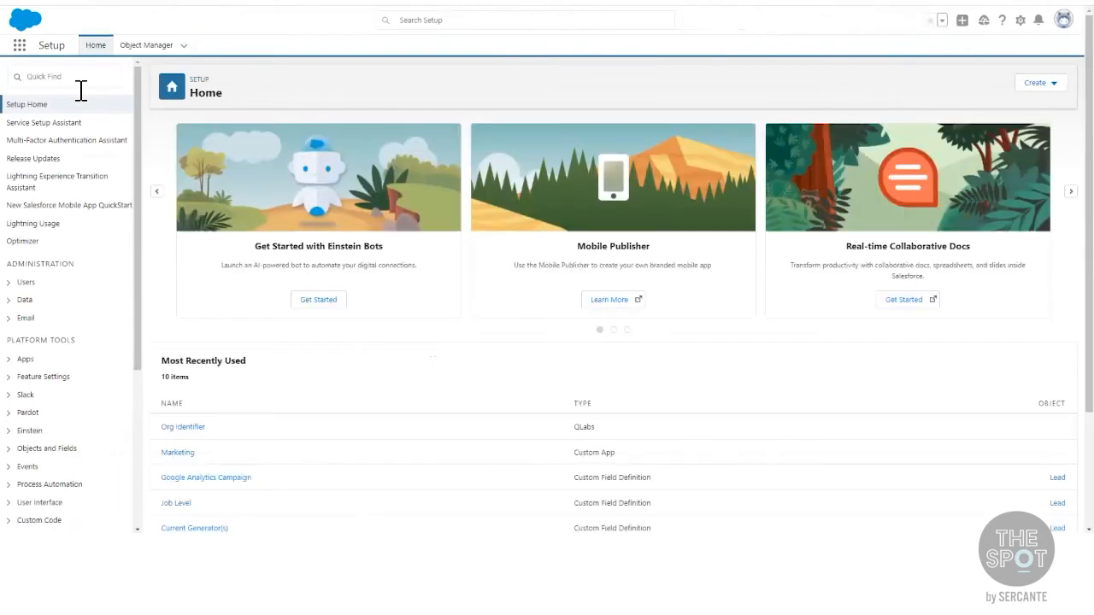
click(146, 53)
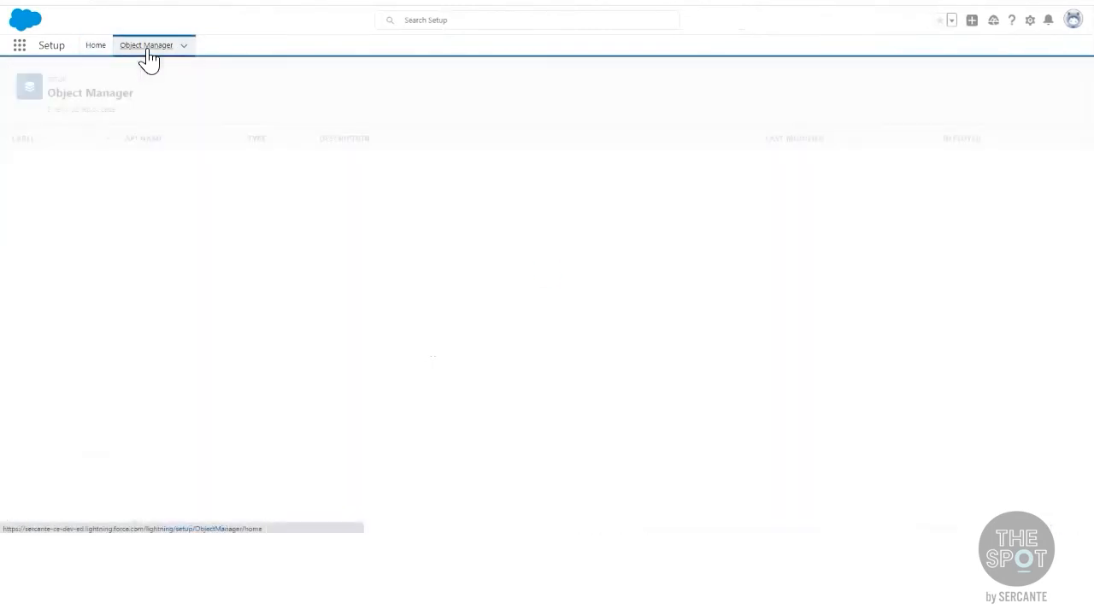
text(contact)
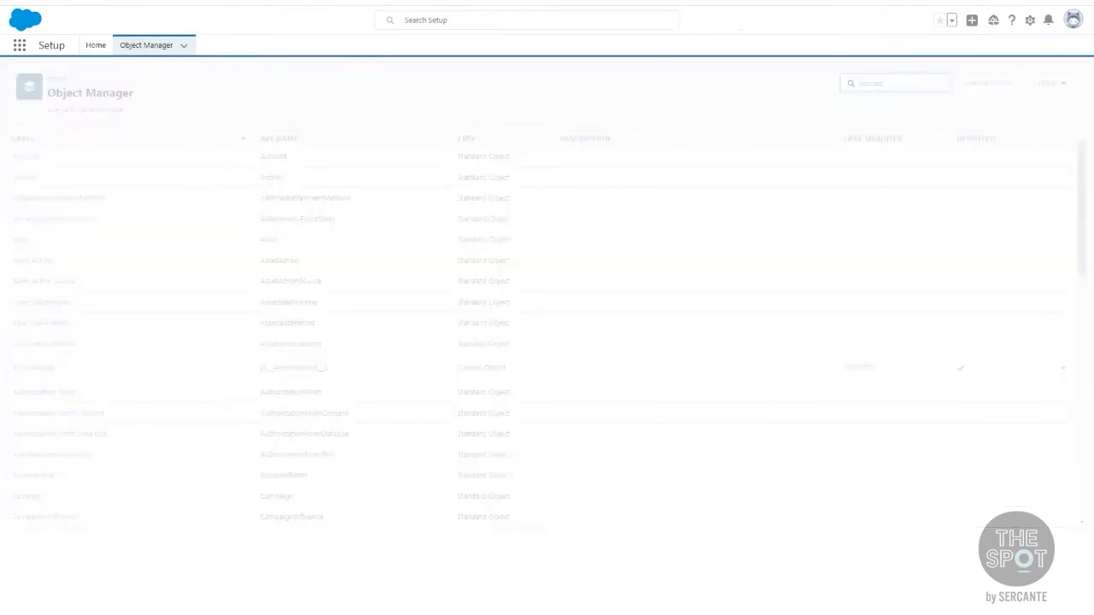
click(24, 158)
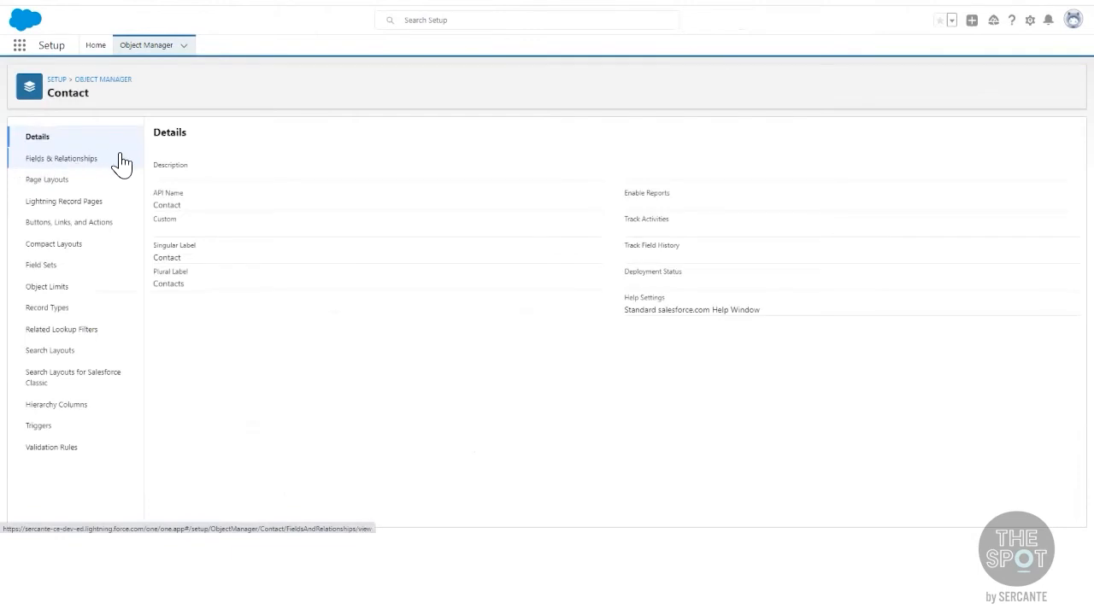
click(83, 168)
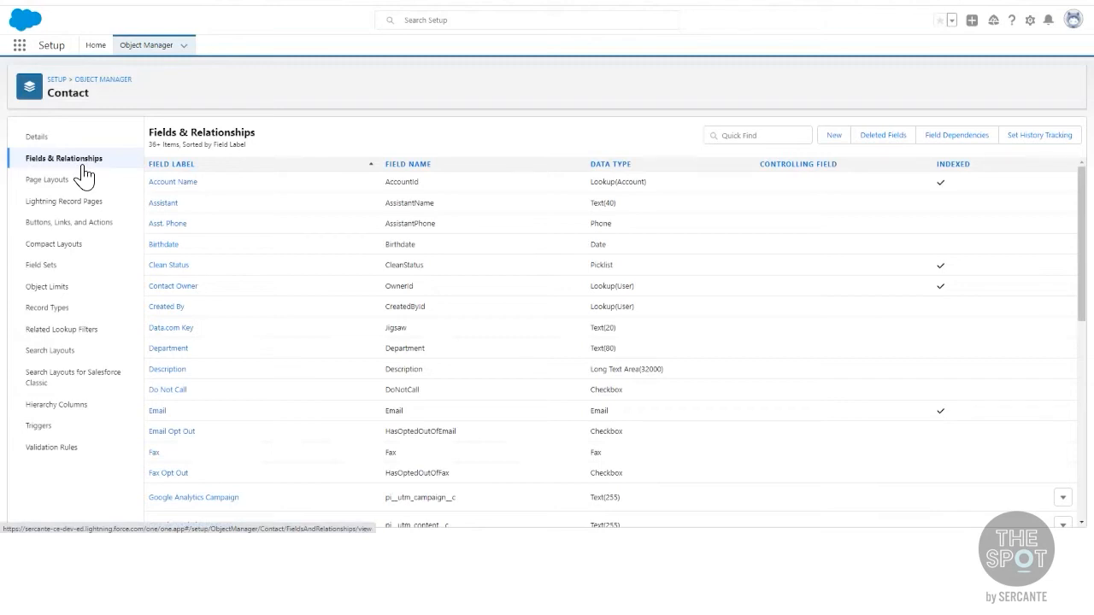
Start a new lookup relationship field on the Contact object and relate it to User.
click(833, 135)
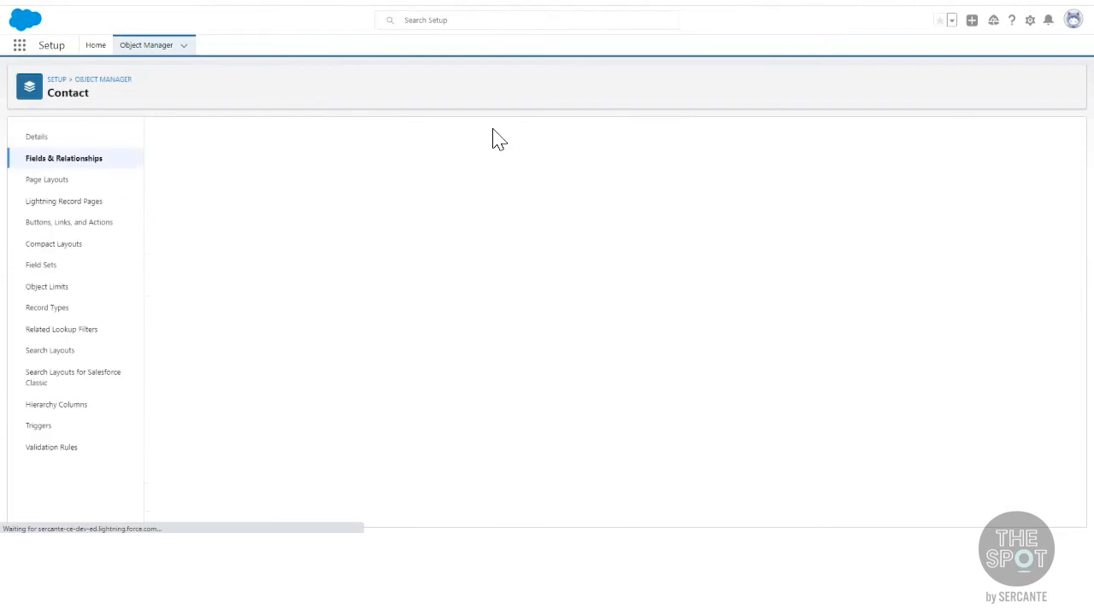
click(167, 339)
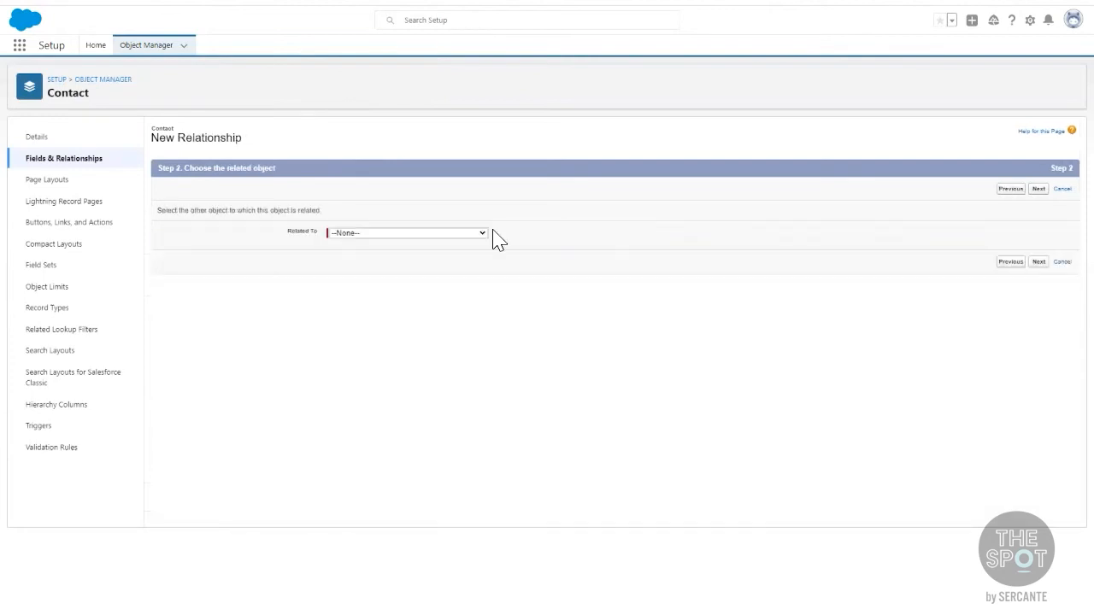
click(443, 240)
drag(483, 268, 484, 398)
key(Escape)
click(478, 234)
click(484, 377)
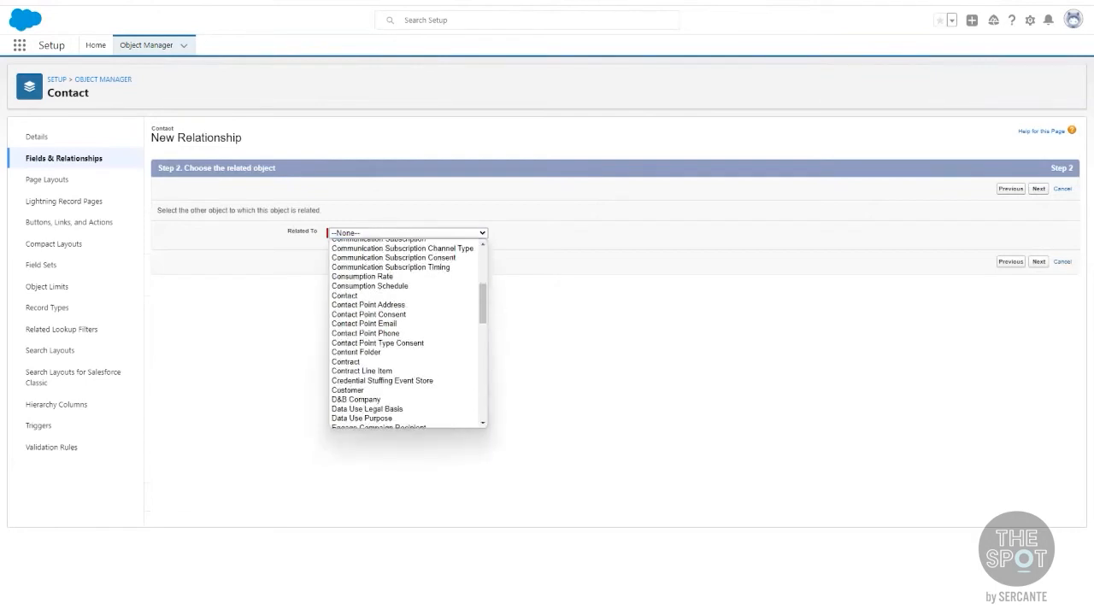
drag(483, 377, 484, 399)
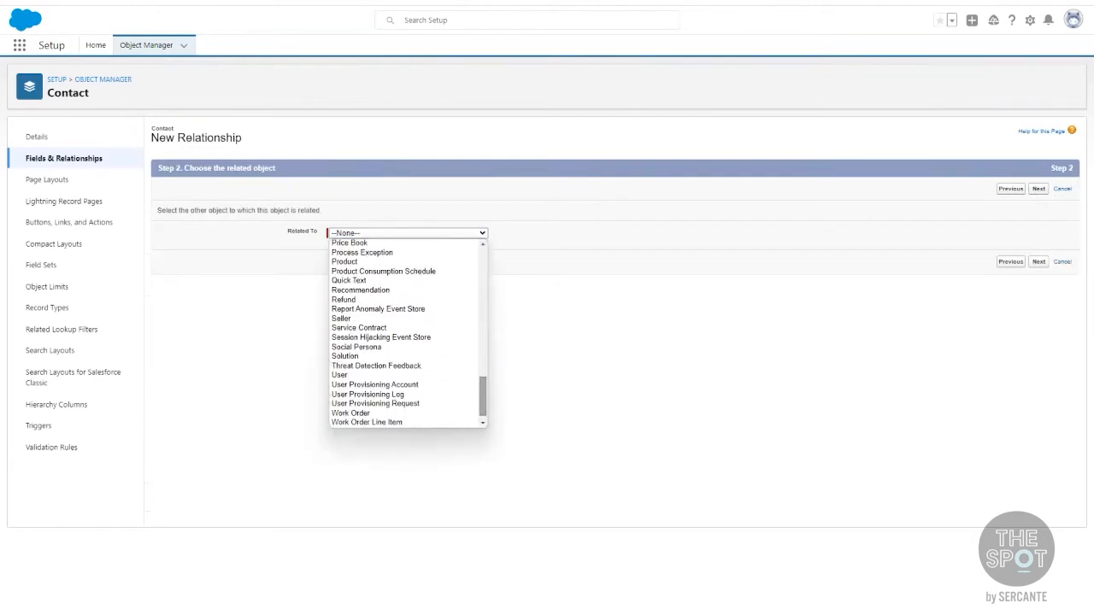
click(376, 376)
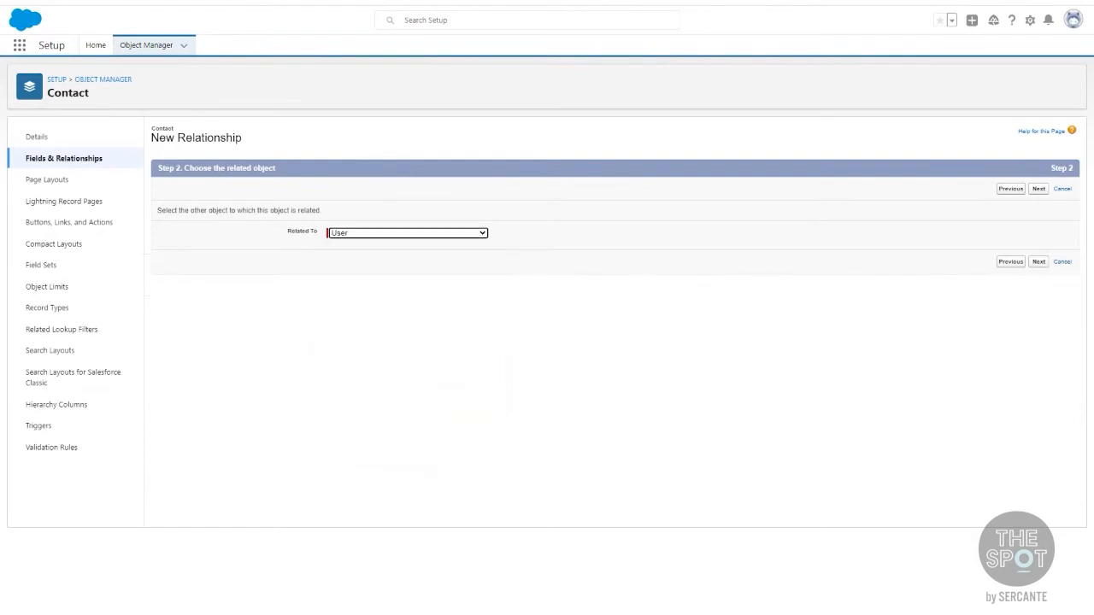
click(1038, 261)
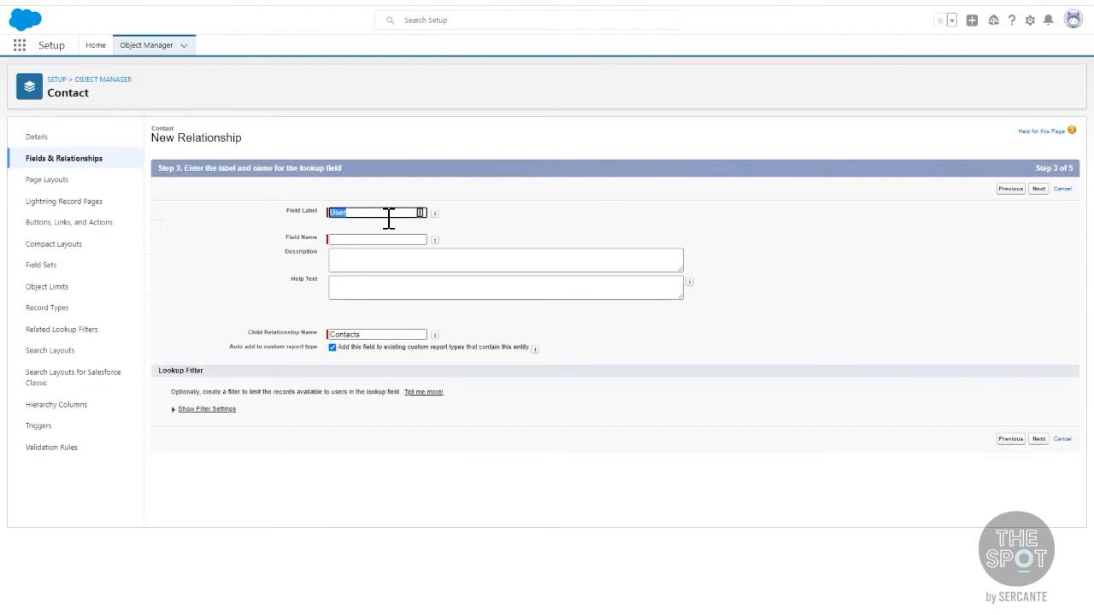
Label the lookup field Service Manager and describe it as "This field shows the Service Manager tied to the Contact".
text(Service Manager)
key(Tab)
click(371, 267)
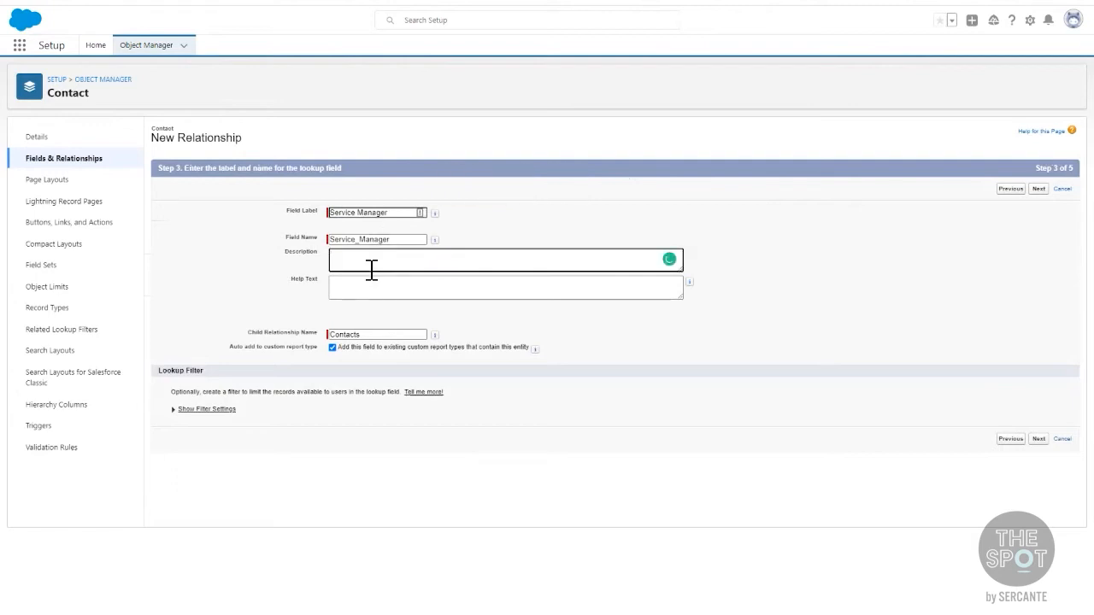
text(This field shows the Service Manager to)
text(ed to the Contact)
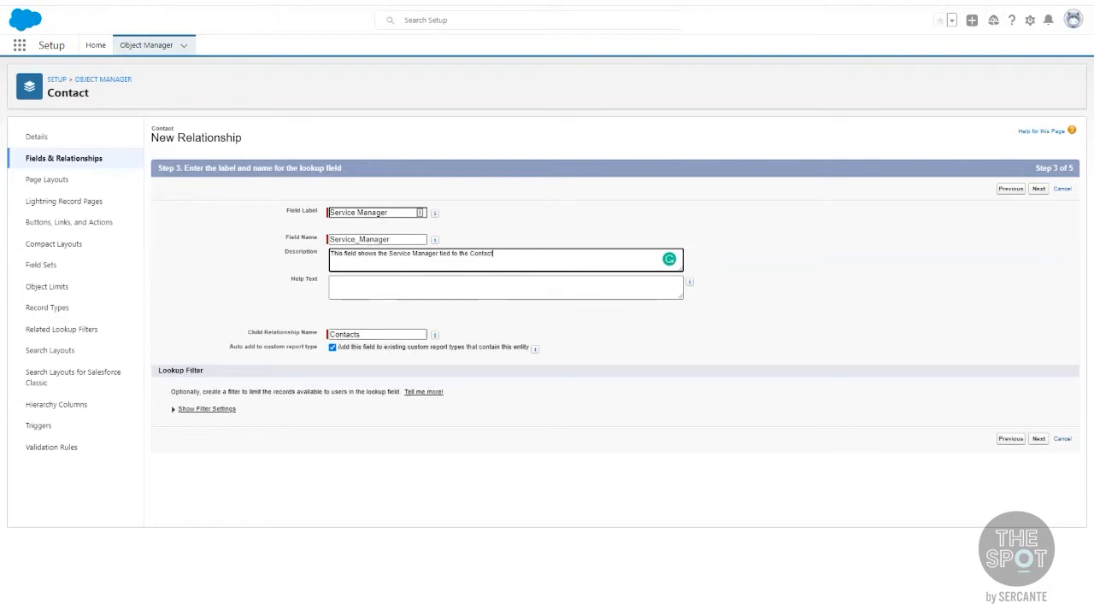
Accept the default field-level security, keep the field on all contact page layouts and save it.
click(1038, 189)
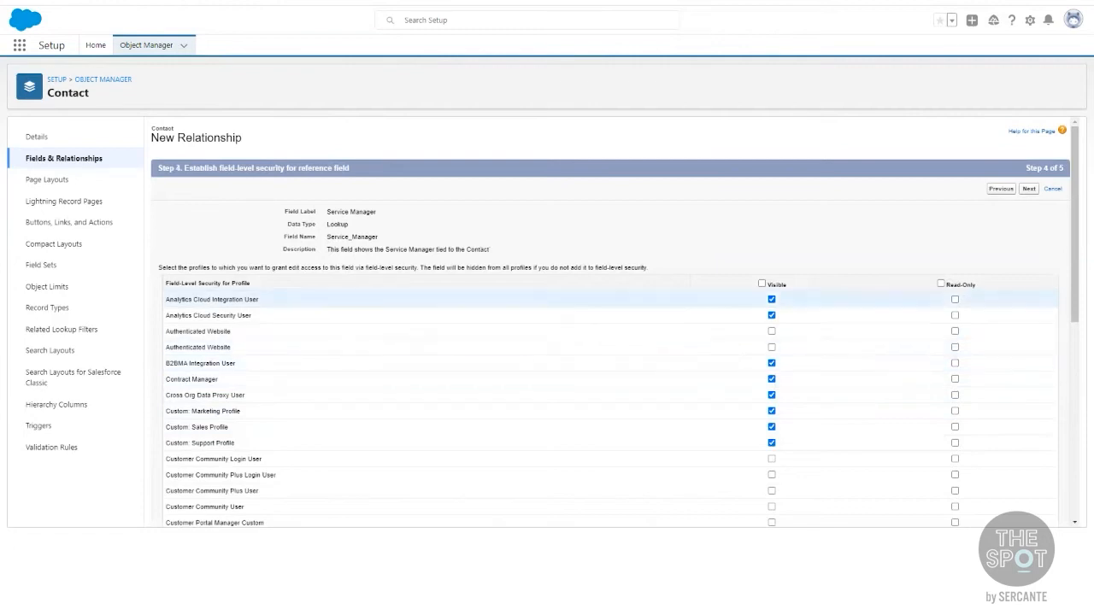
click(1029, 188)
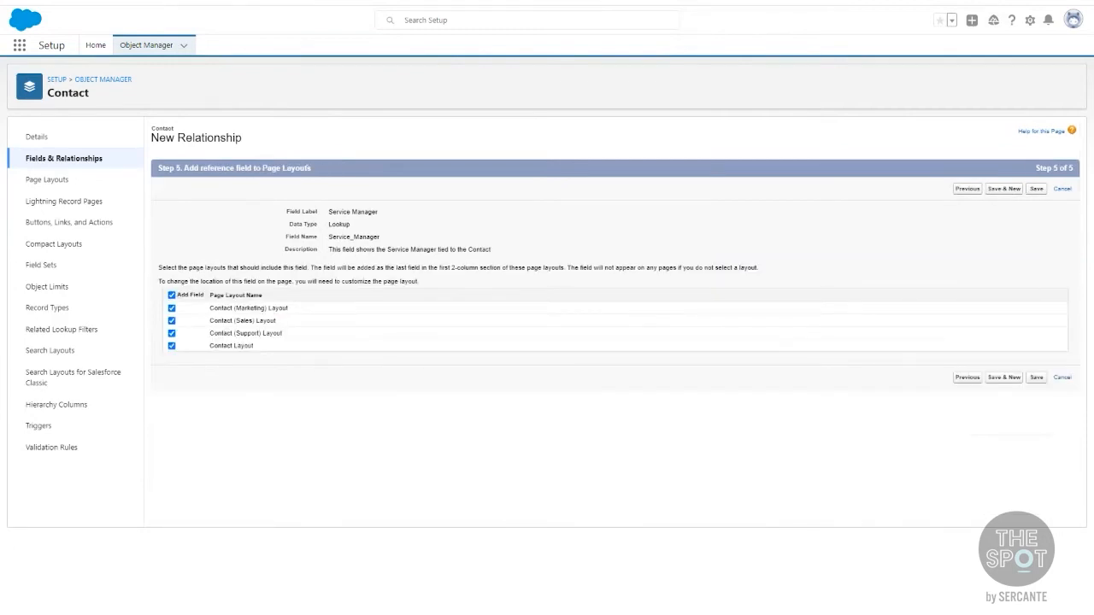
click(1036, 189)
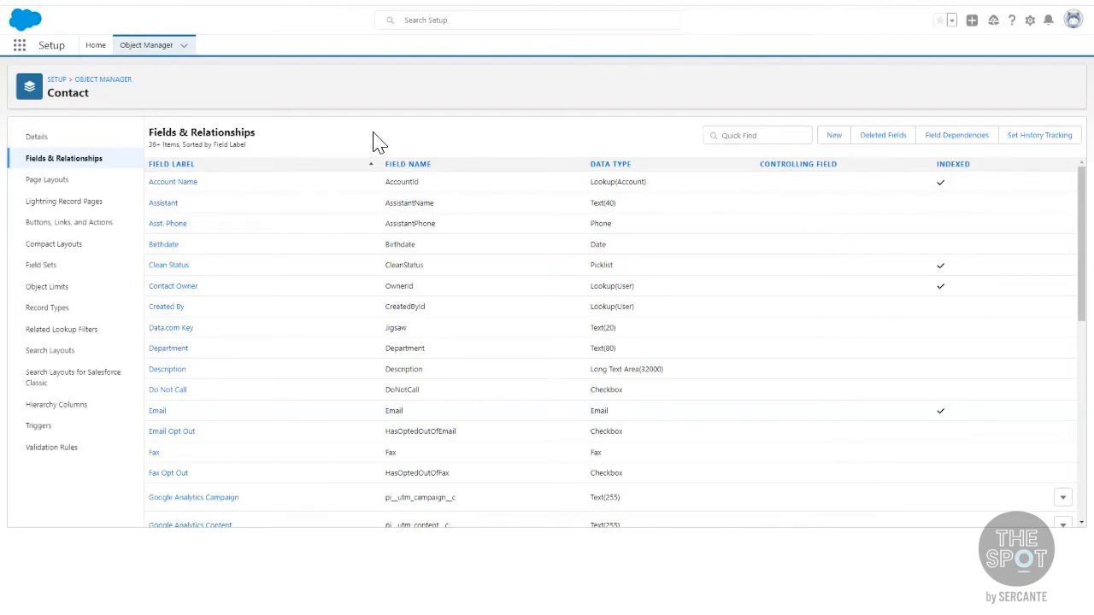
Find the Lead object in Object Manager and open its Map Lead Fields page from Fields & Relationships.
click(160, 49)
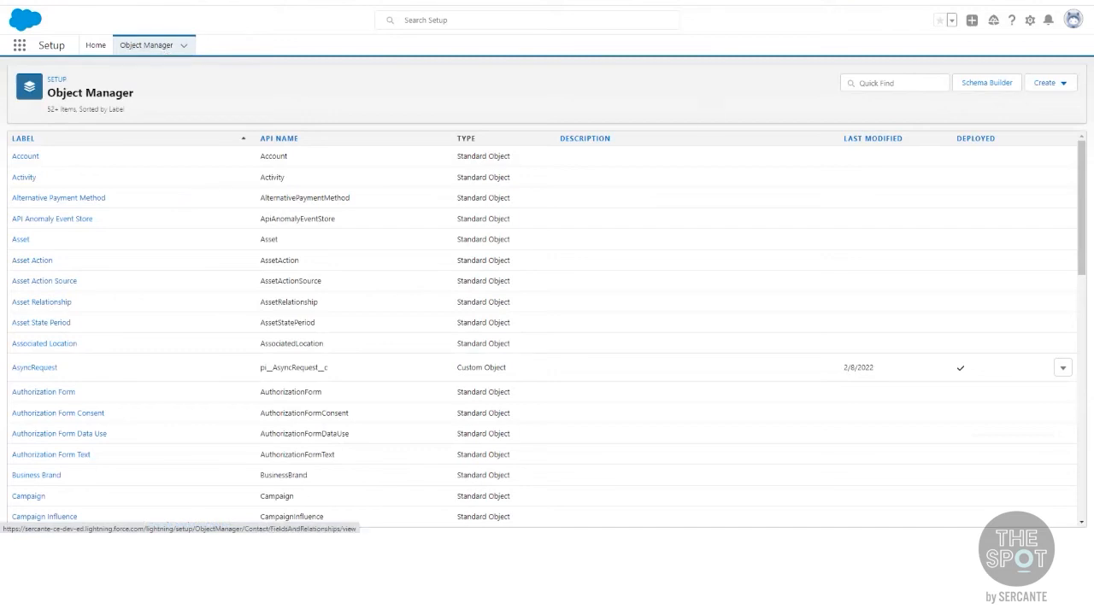
click(895, 83)
text(lead)
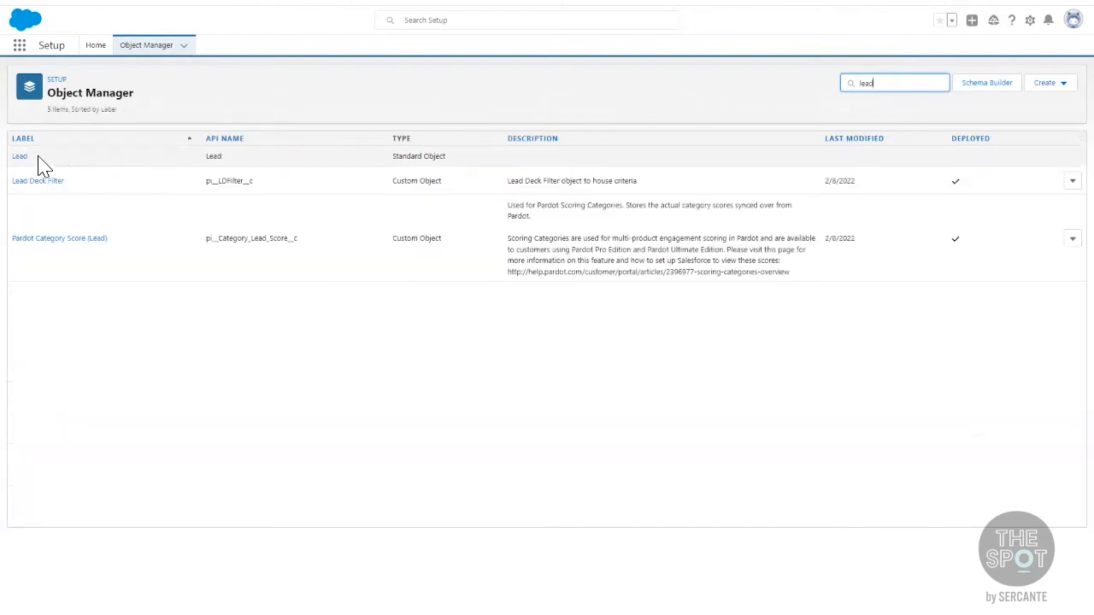
click(26, 159)
click(26, 160)
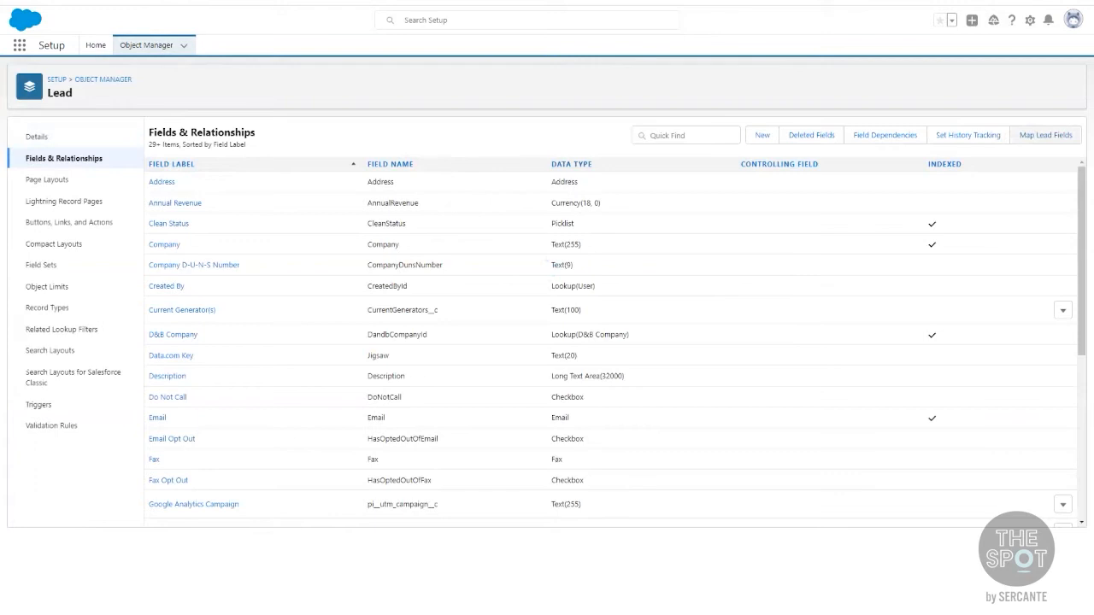
click(1045, 135)
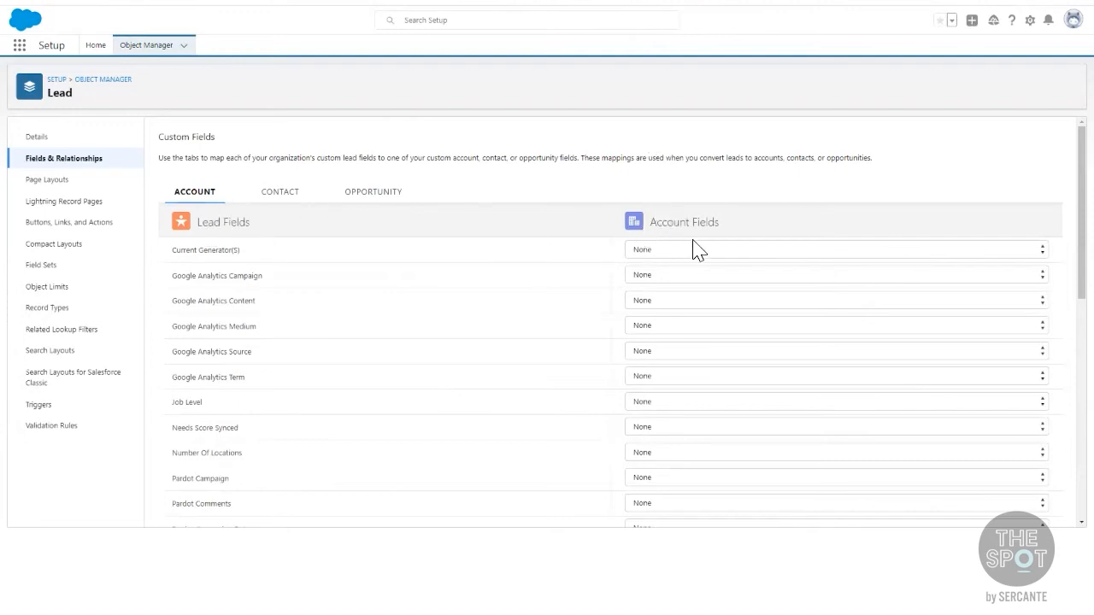
Map the lead's Service Manager field to the contact's Service Manager field and save the mapping.
click(275, 199)
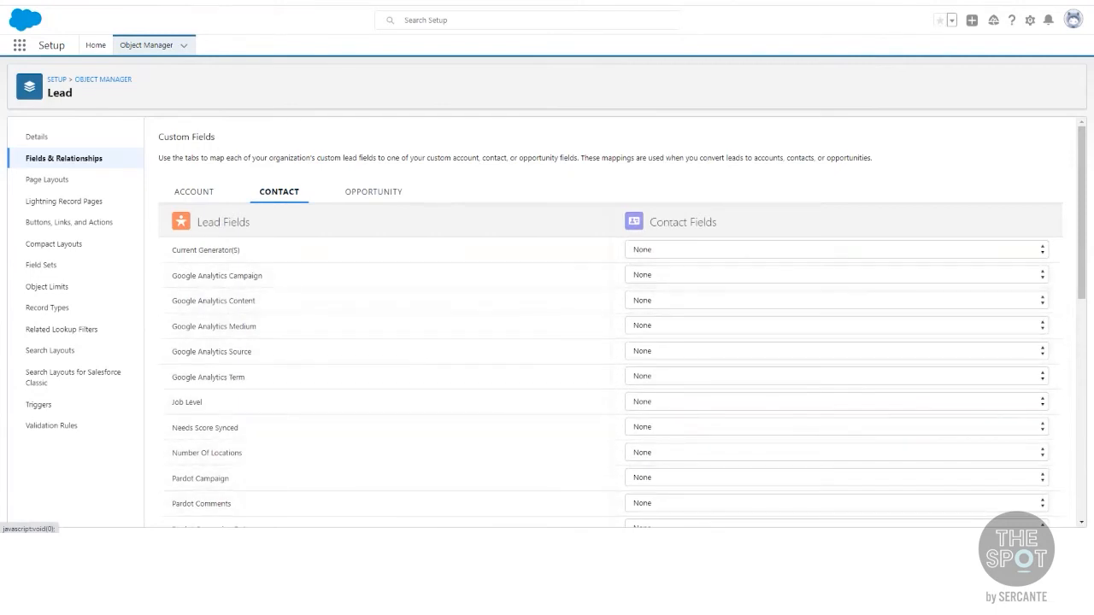
scroll(616, 324, down, 6)
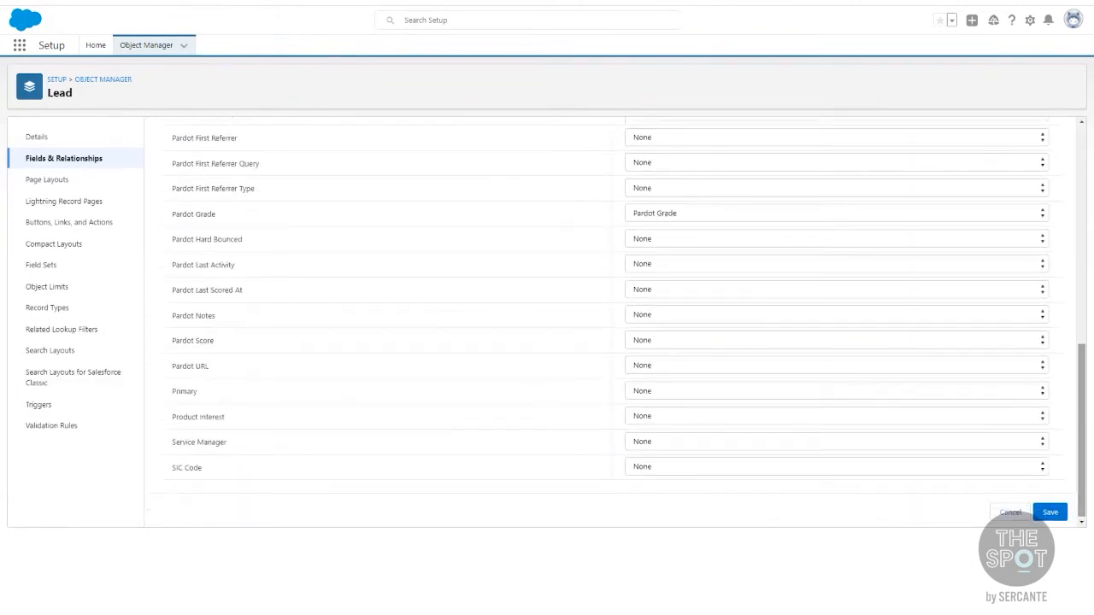
click(836, 442)
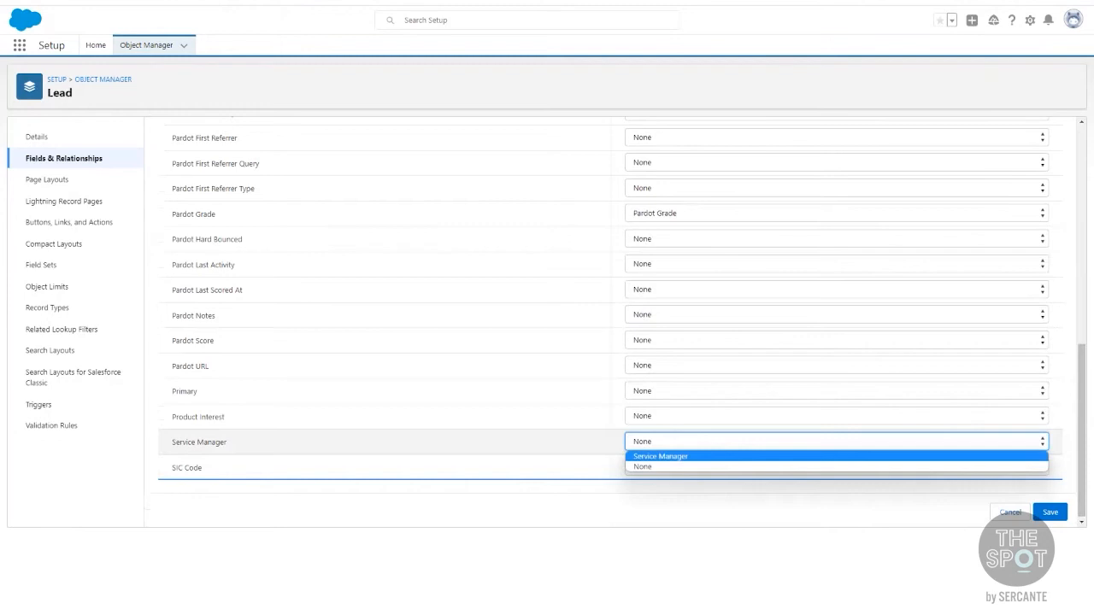
click(836, 457)
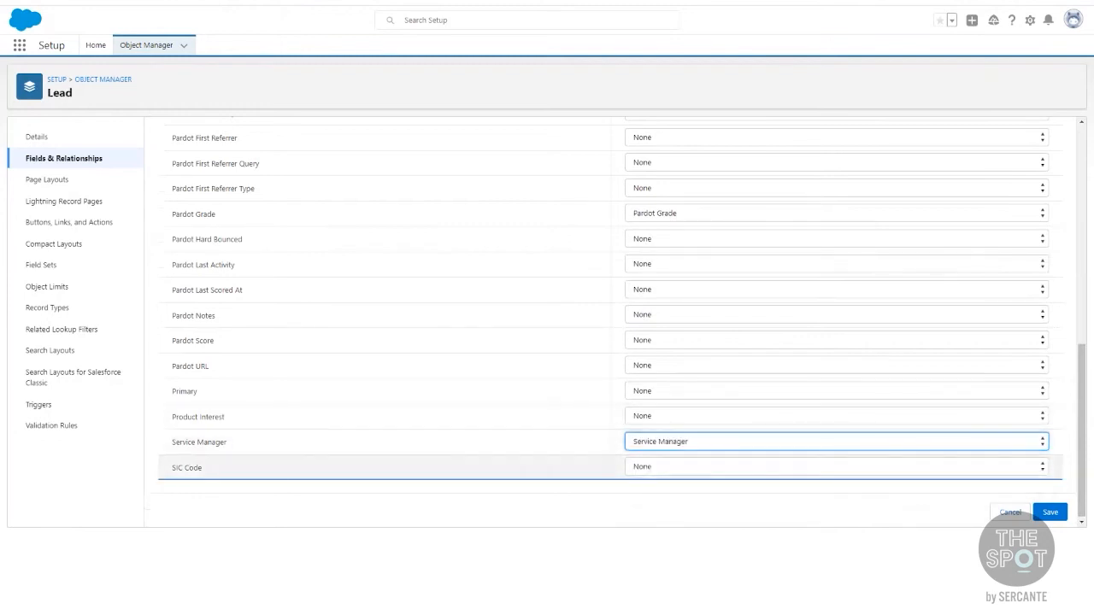
click(1050, 512)
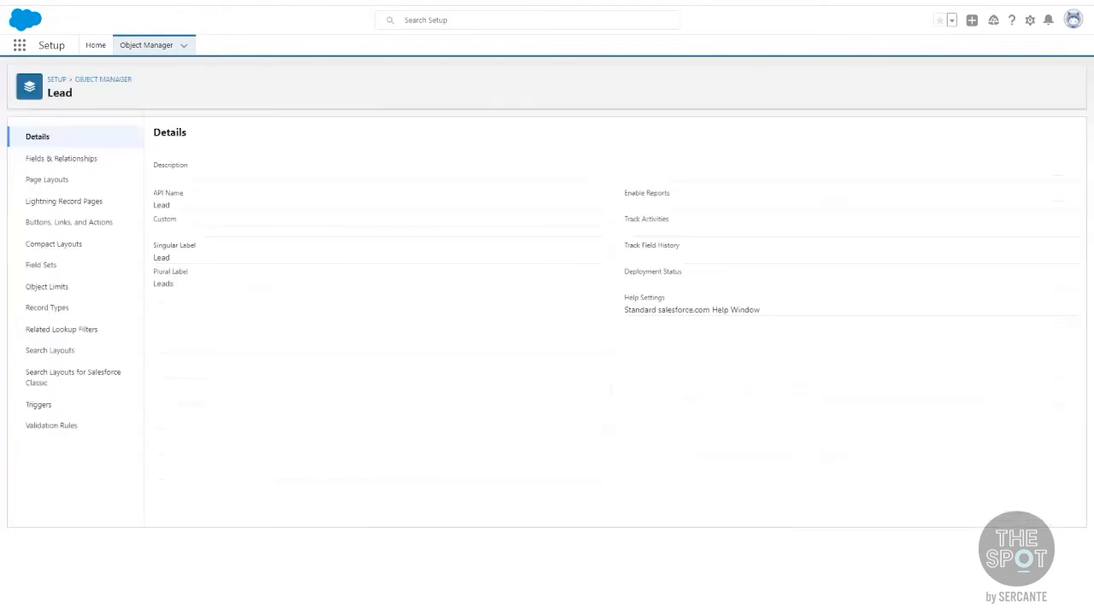
Return to the Marketing app, open the first contact from the All Contacts list view and check its details for the Service Manager field.
click(100, 53)
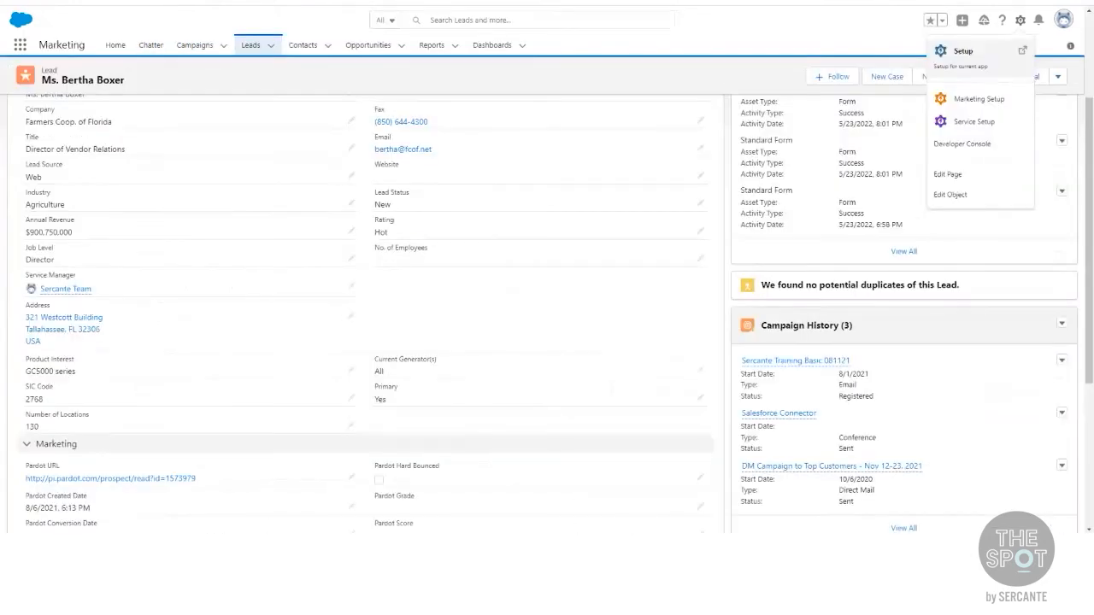
key(Escape)
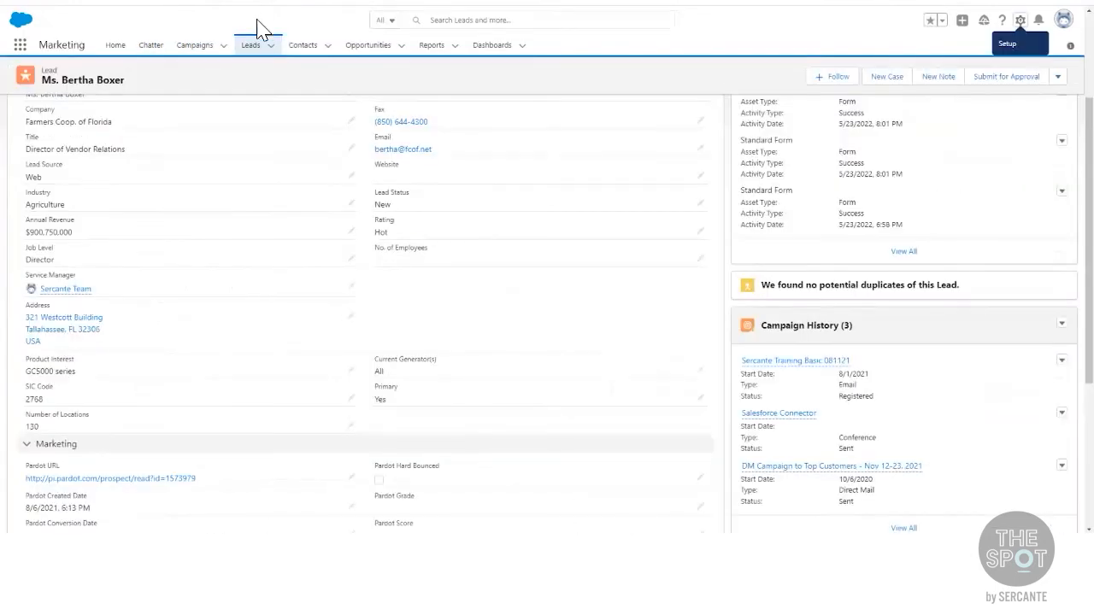
click(305, 54)
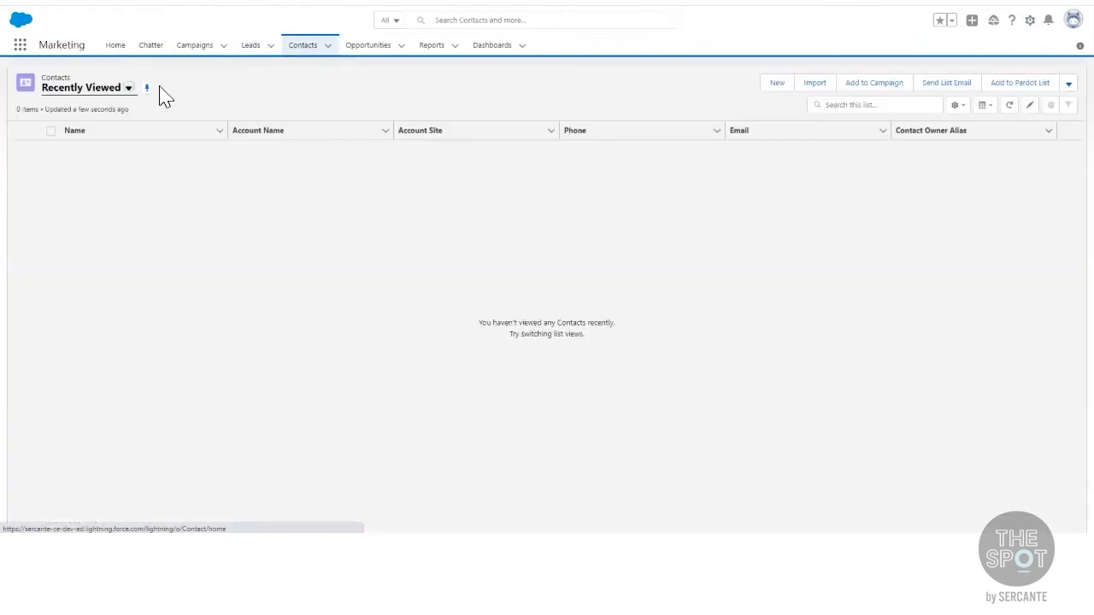
click(107, 90)
click(93, 135)
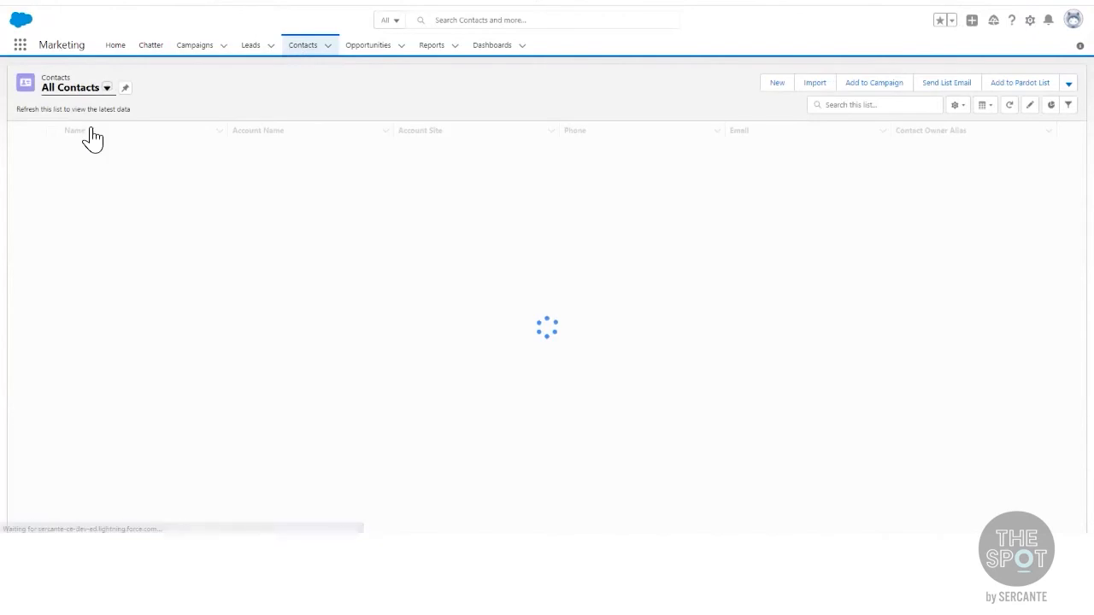
click(86, 151)
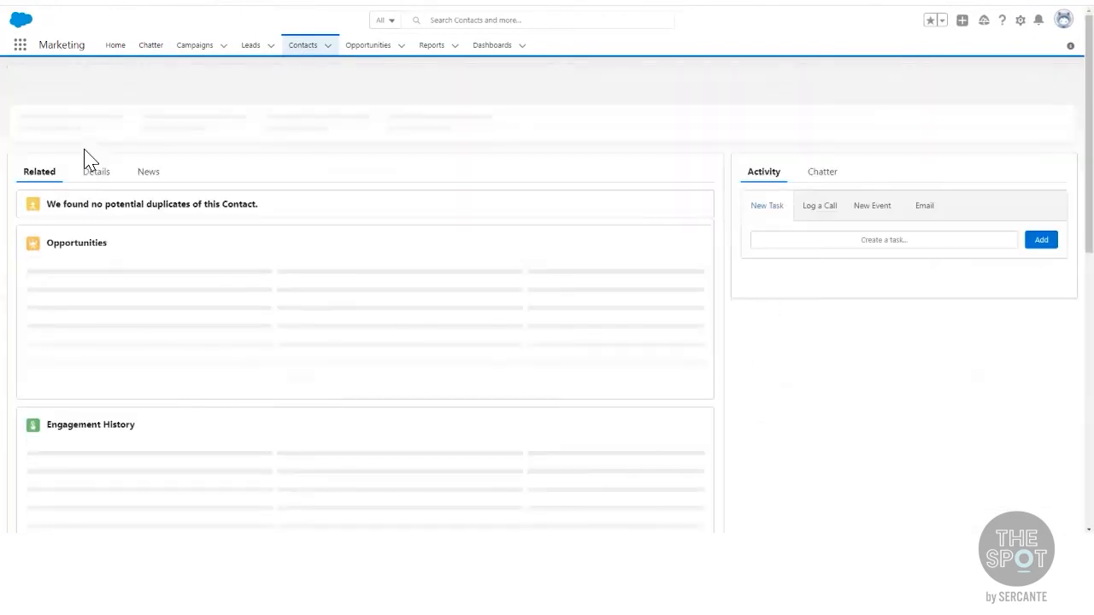
click(96, 171)
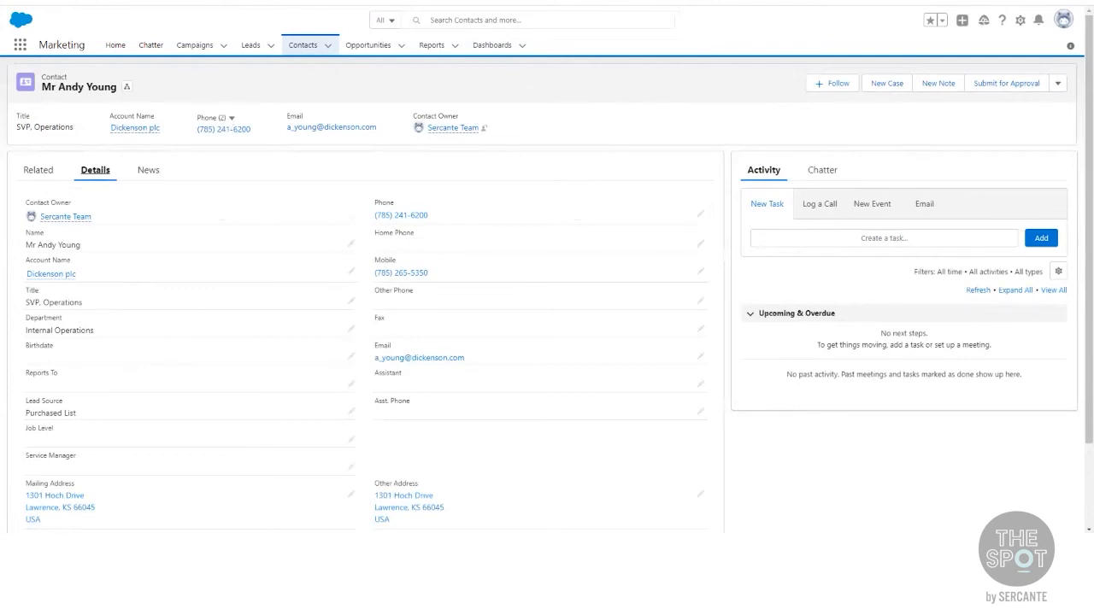
Go back to the Farmers Coop. of Florida lead and view its status path and upper details.
click(302, 45)
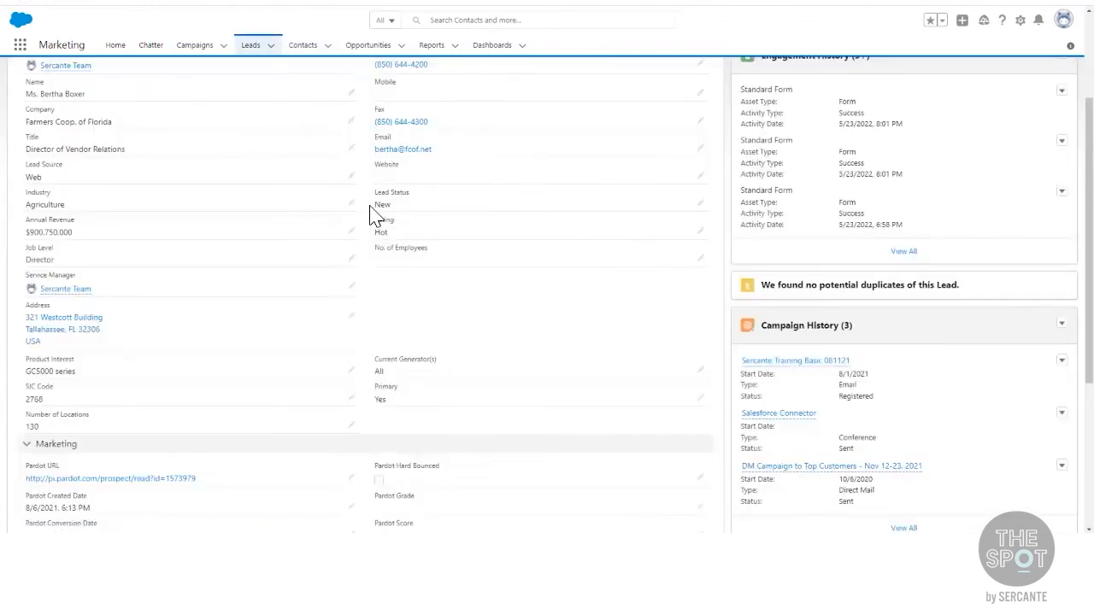
drag(1089, 241, 1088, 166)
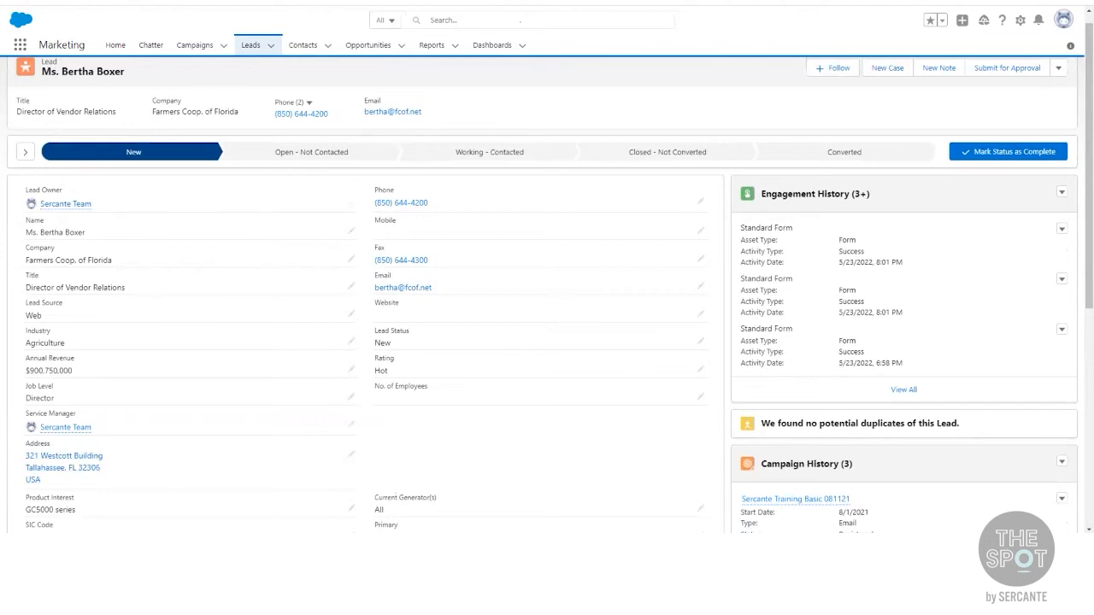
Convert the Farmers Coop. of Florida lead into a new account and contact without creating an opportunity.
click(1058, 67)
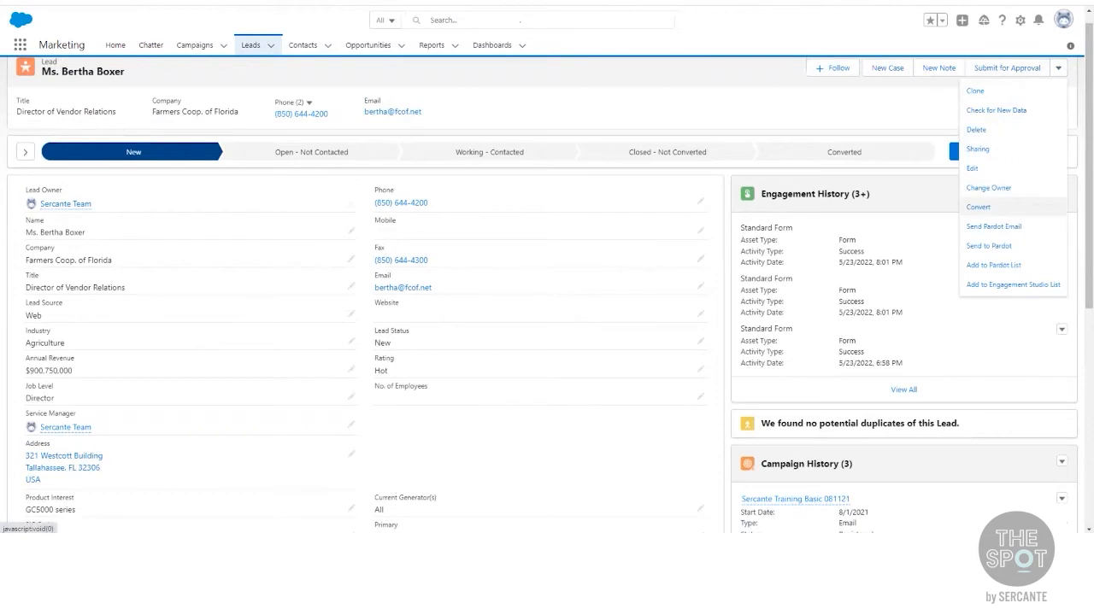
click(979, 207)
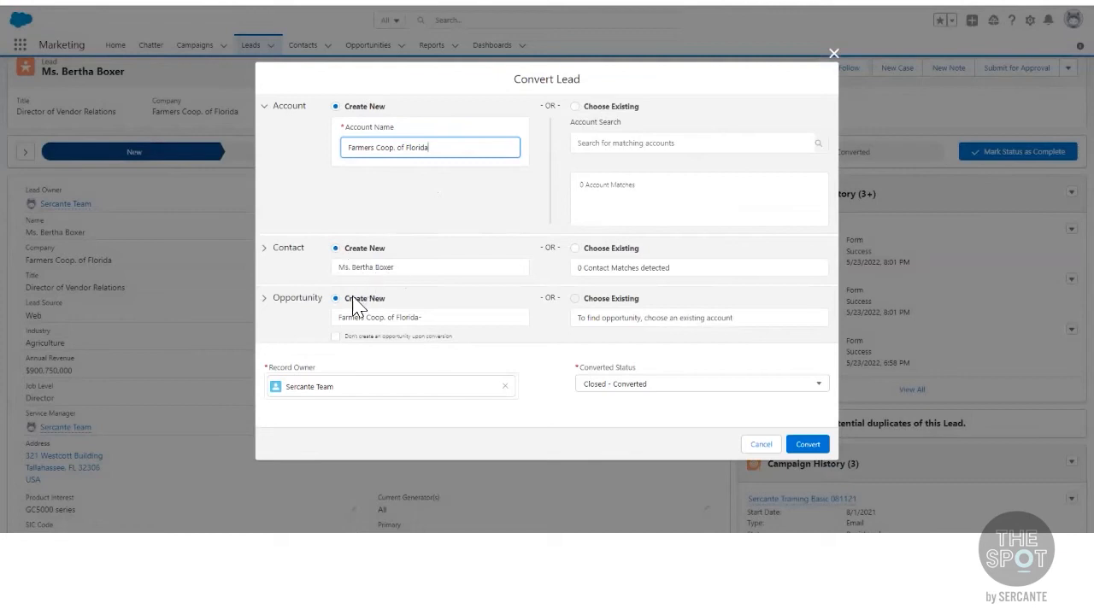
click(363, 338)
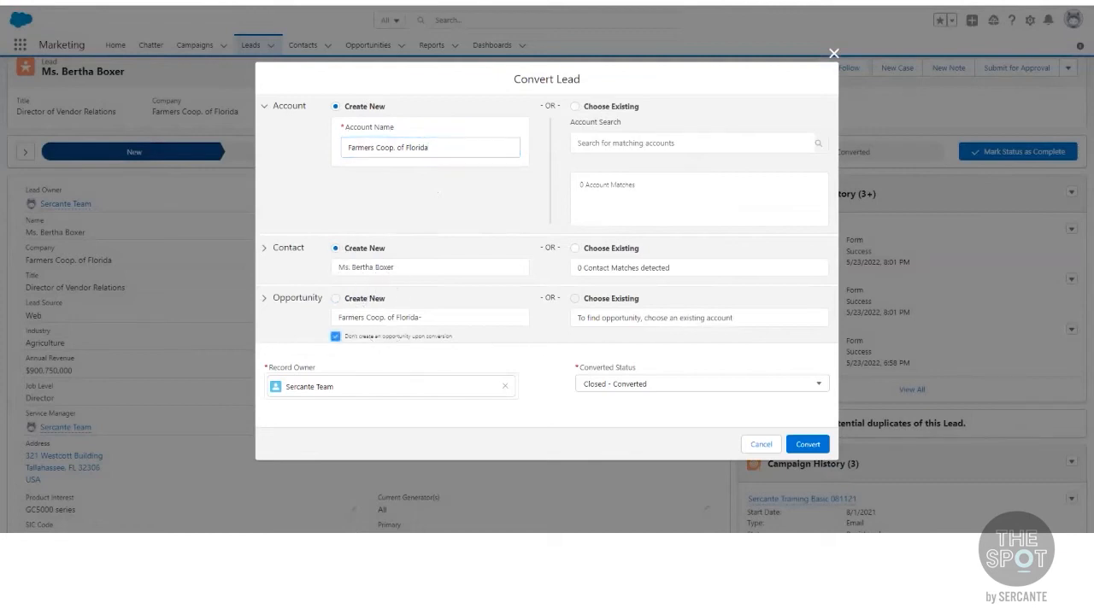
click(808, 444)
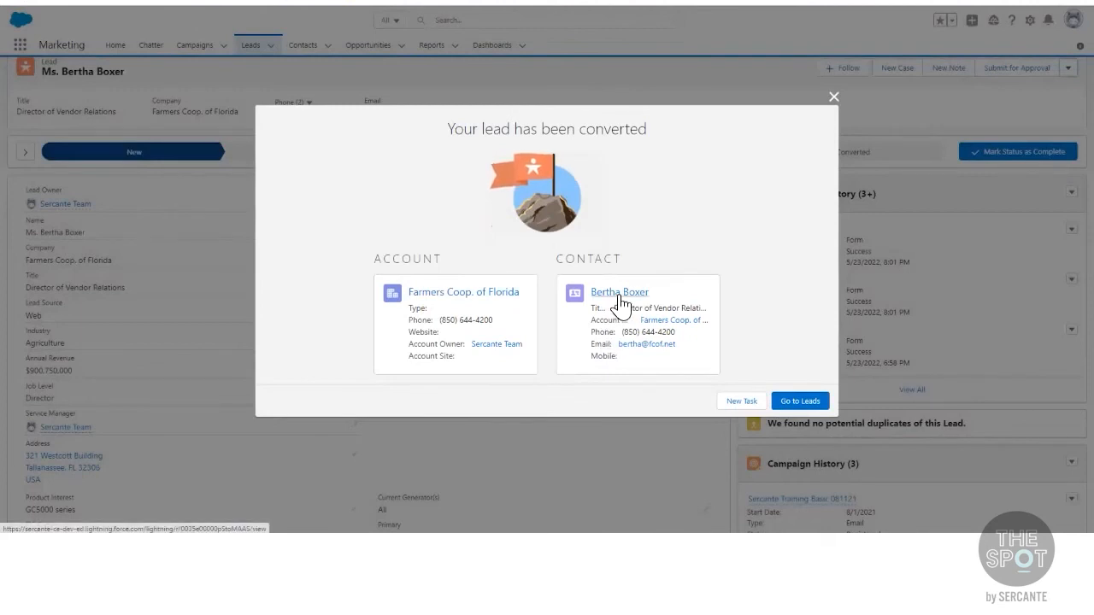
Open the converted contact's details and check its Service Manager field, leaving the record unedited.
click(617, 295)
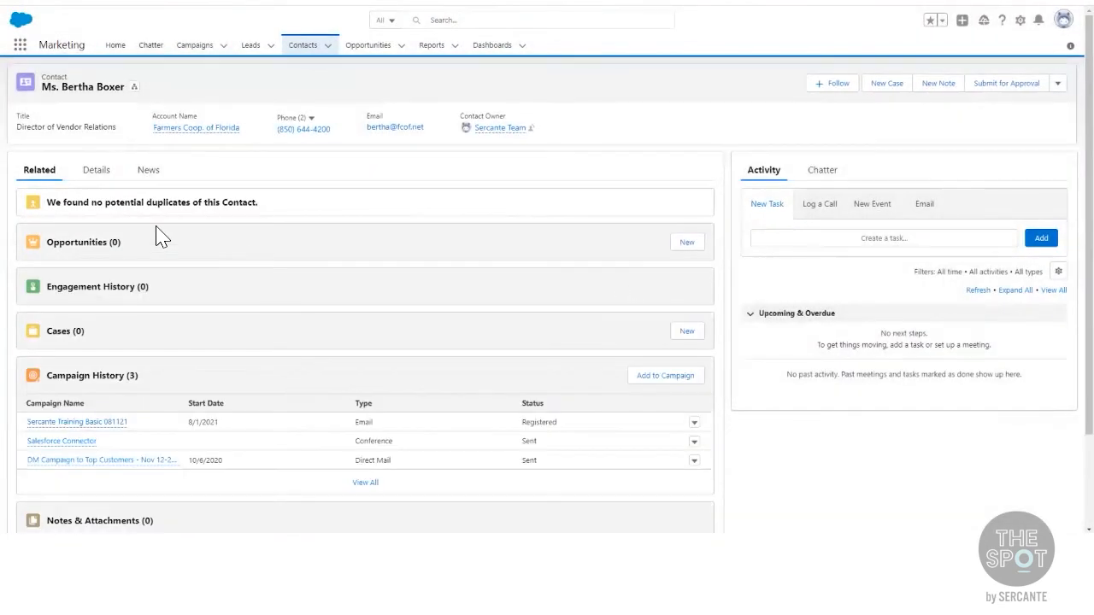
click(101, 181)
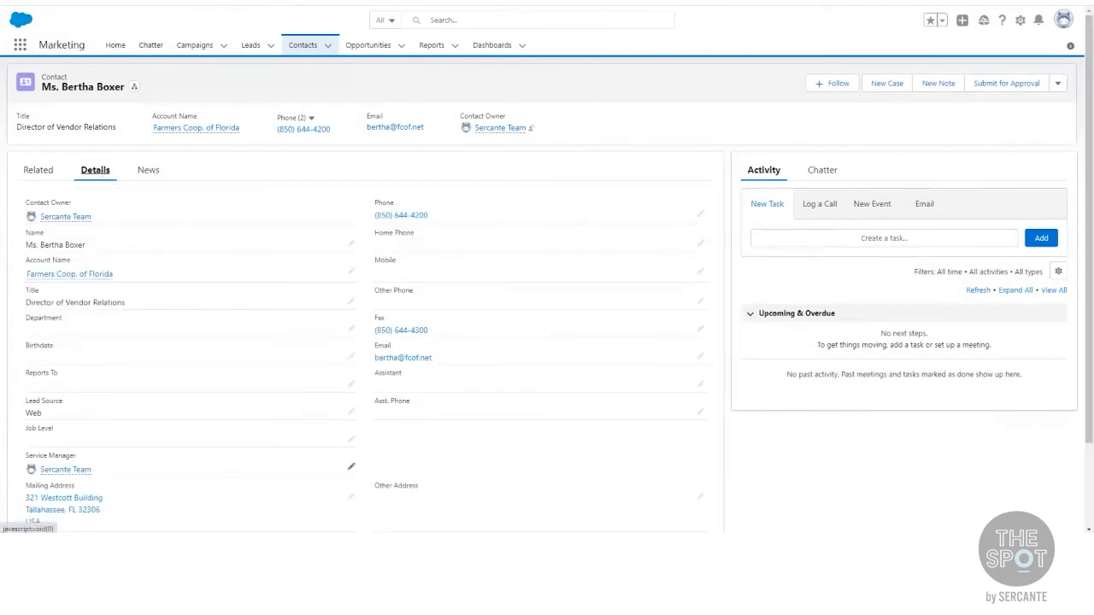
click(350, 467)
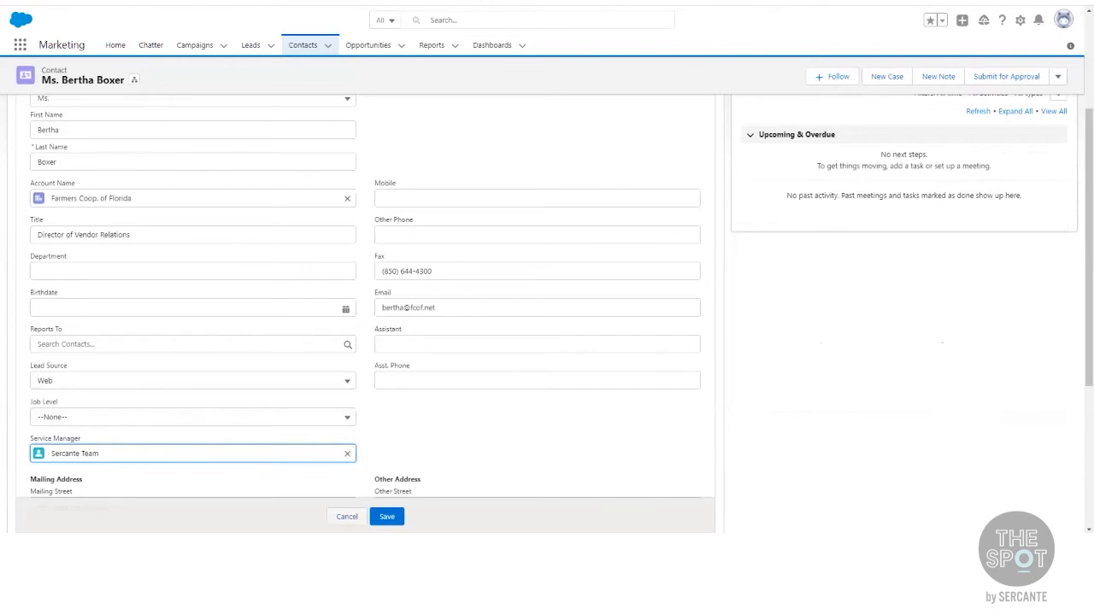
click(347, 517)
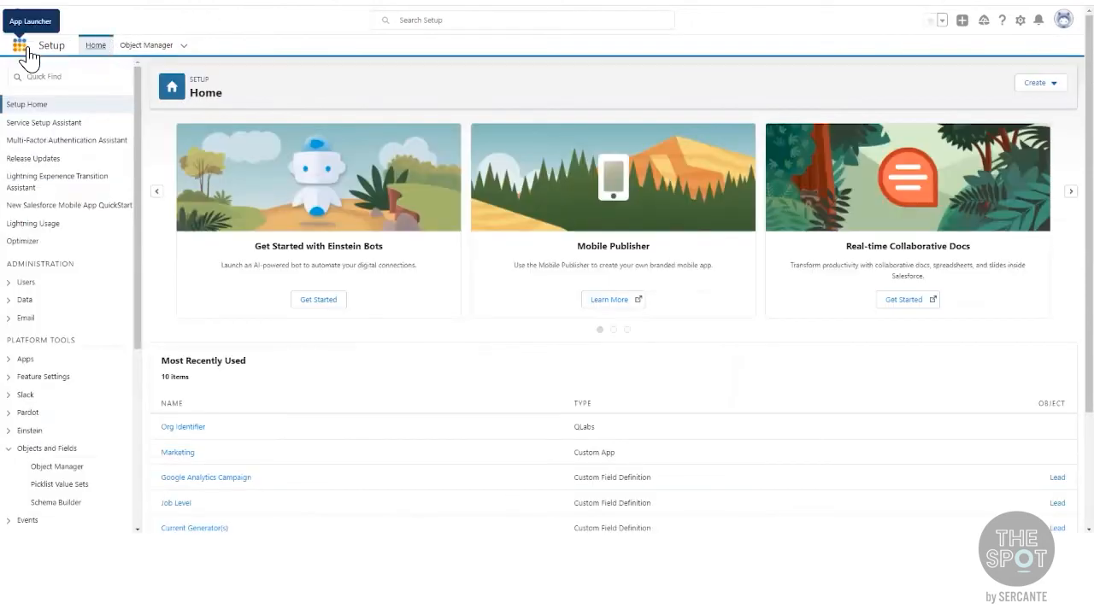
Switch to the Pardot Lightning App and start a new custom field under Prospect Fields in Pardot Settings.
click(26, 49)
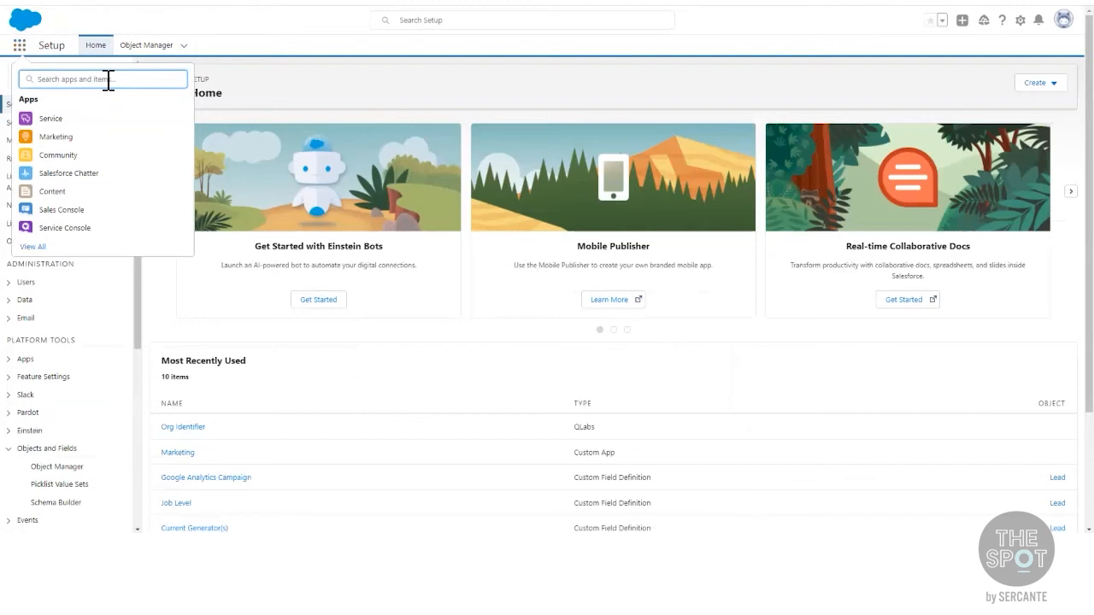
text(pard)
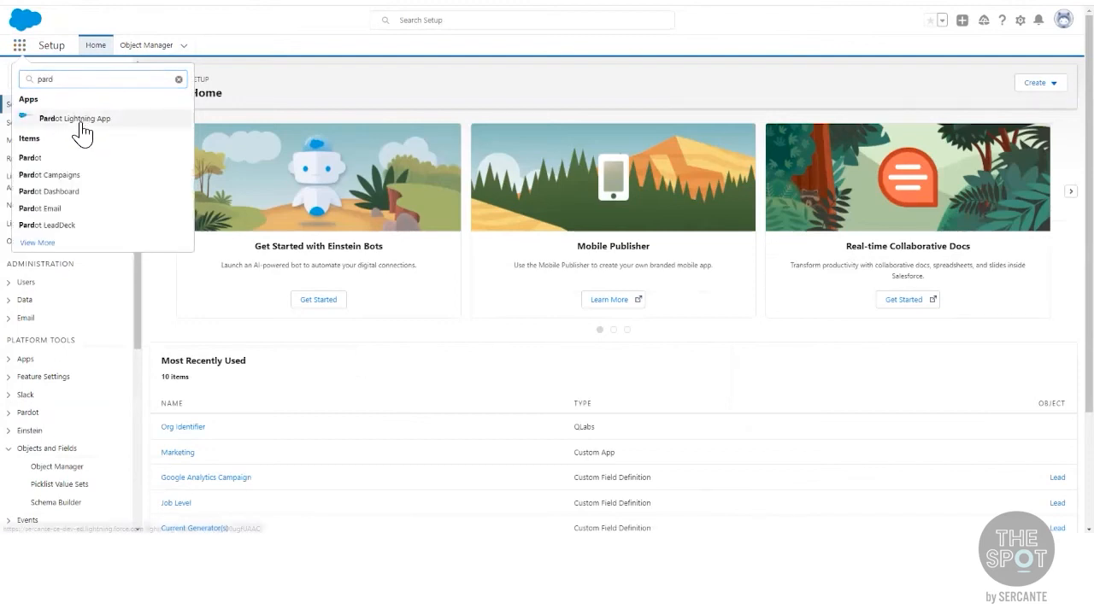
click(81, 120)
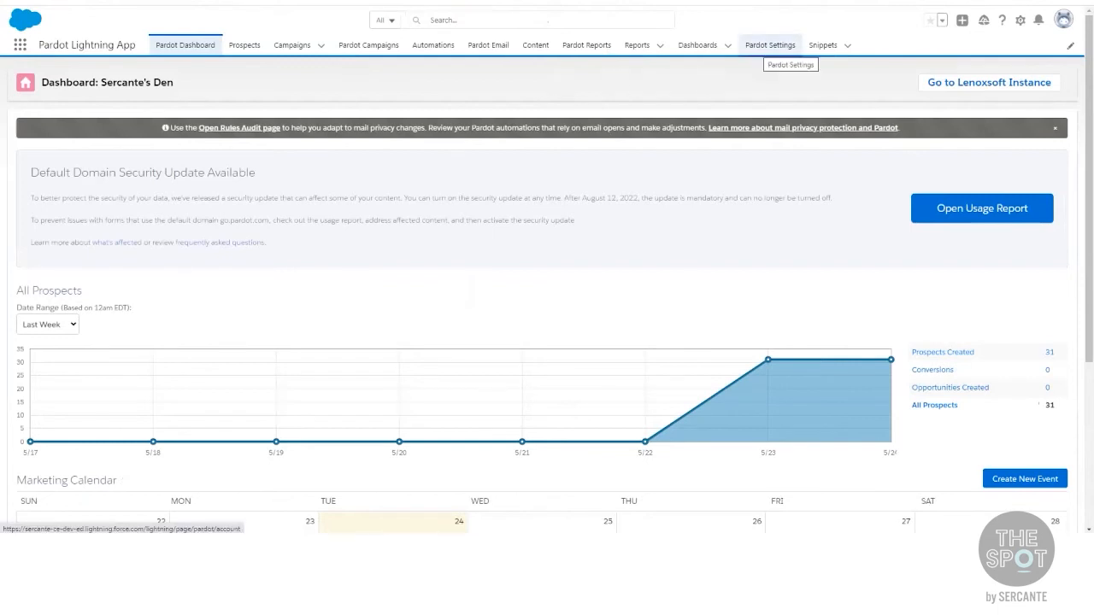
click(770, 45)
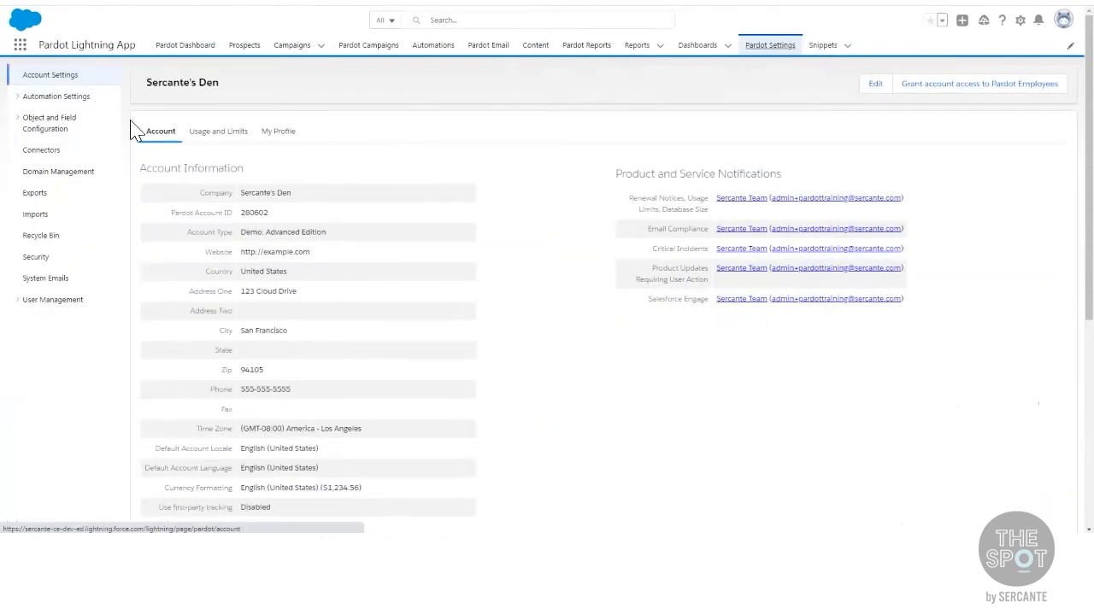
click(47, 128)
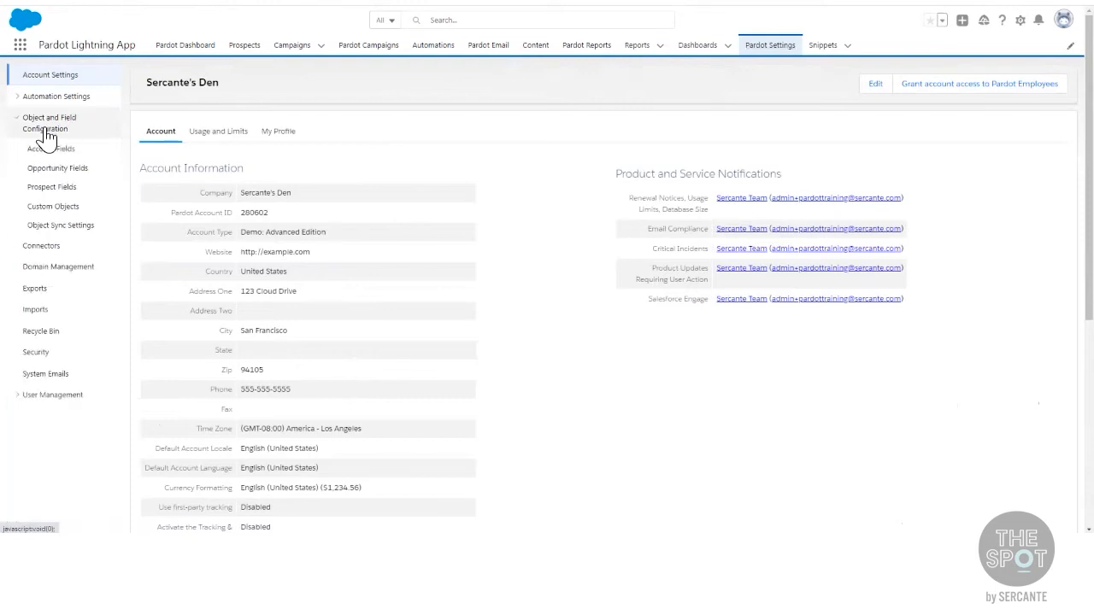
click(45, 194)
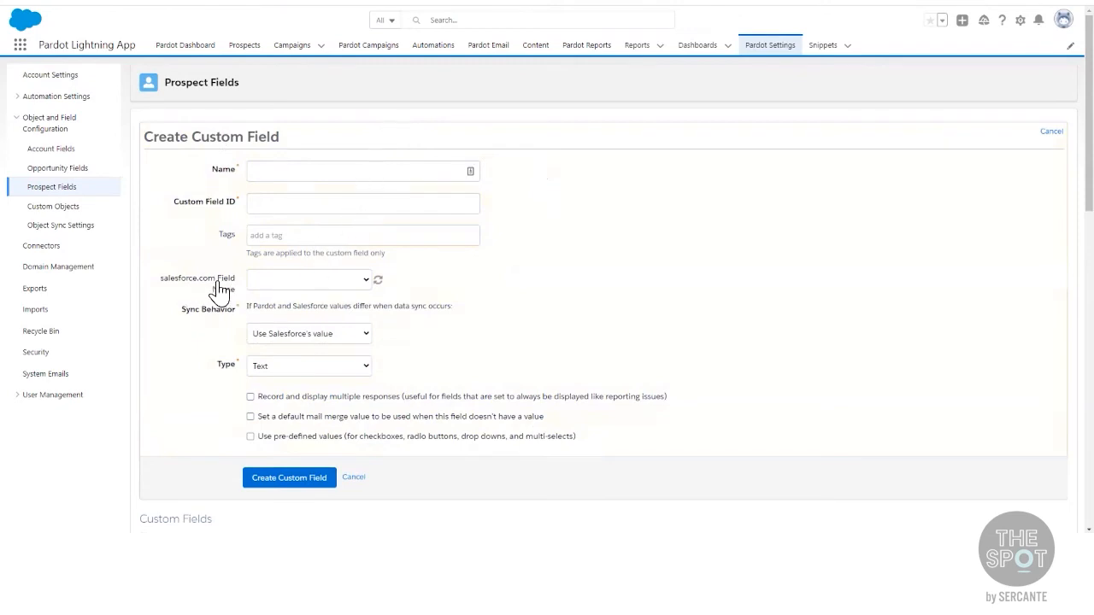
Look through the salesforce.com Field Name options for the Service Manager field.
click(309, 280)
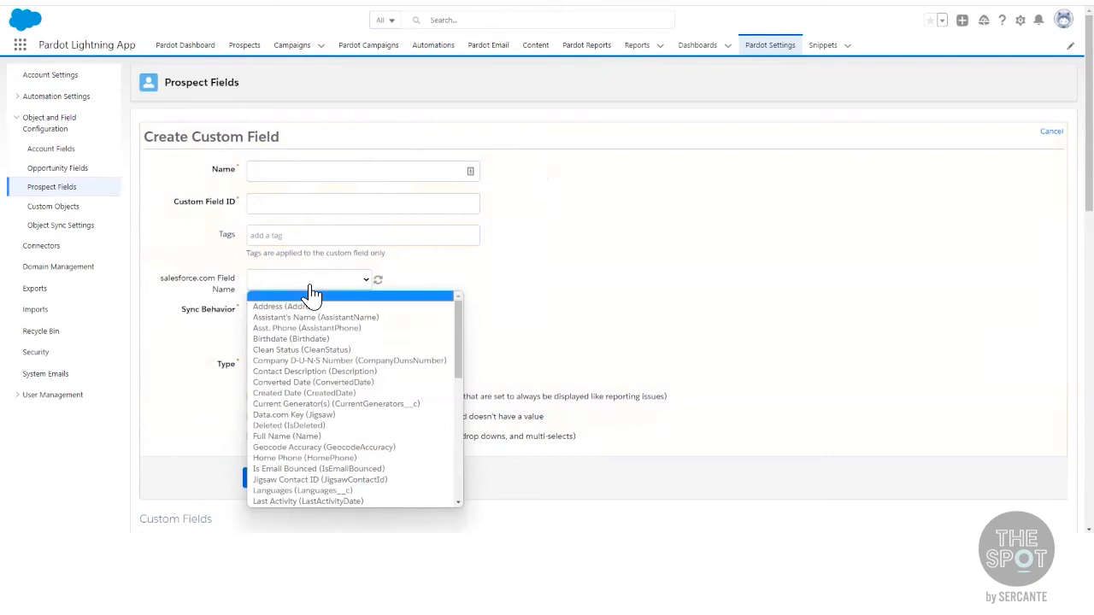
drag(457, 324, 458, 442)
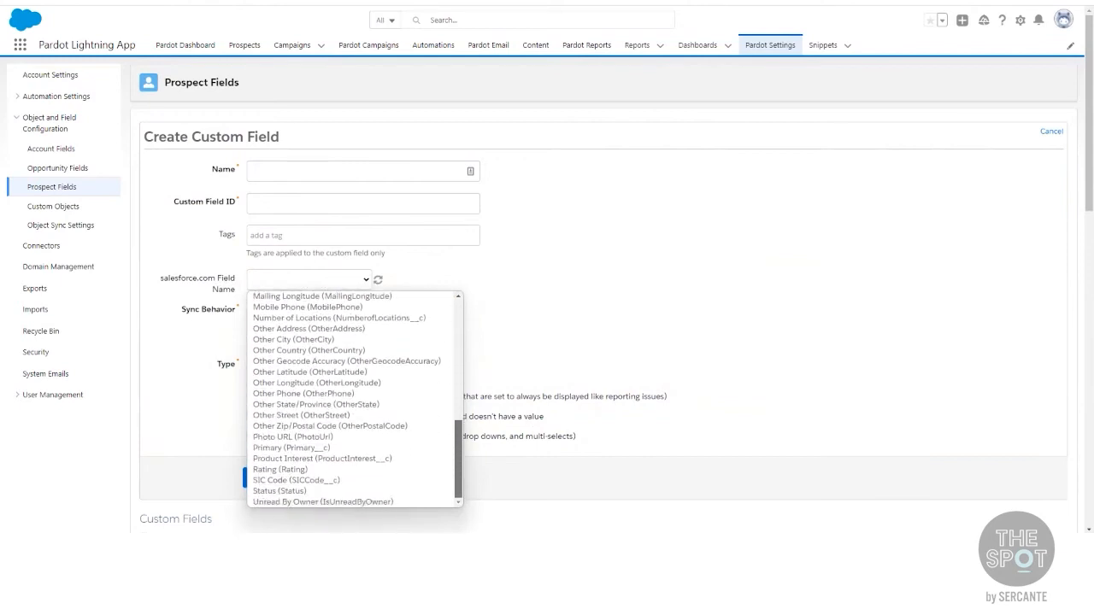
mouse_move(458, 443)
mouse_down()
mouse_move(458, 395)
mouse_move(458, 443)
mouse_up()
click(529, 278)
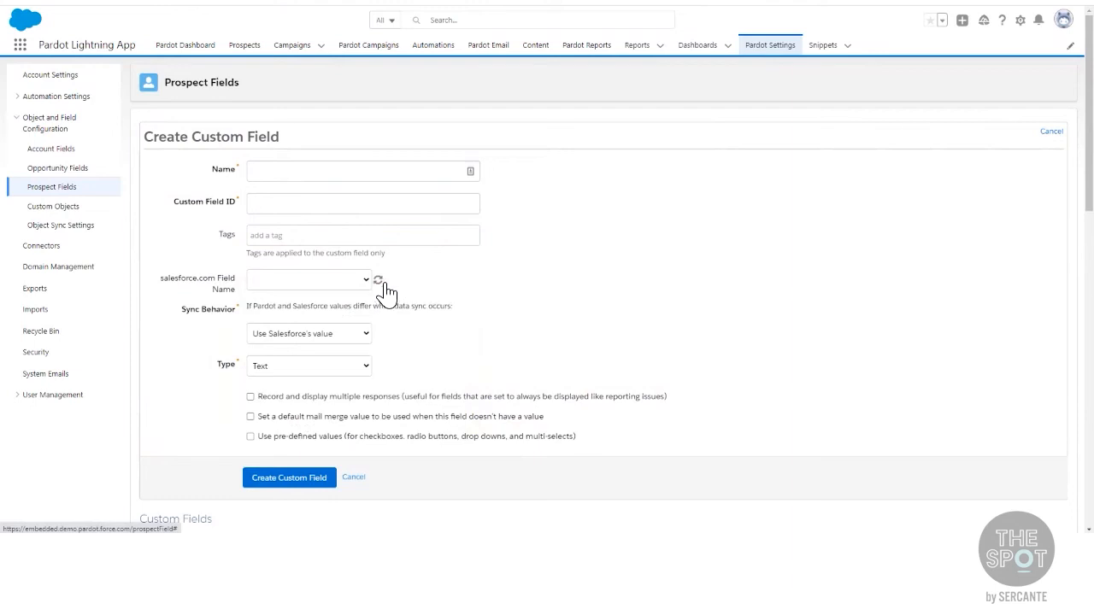
click(349, 282)
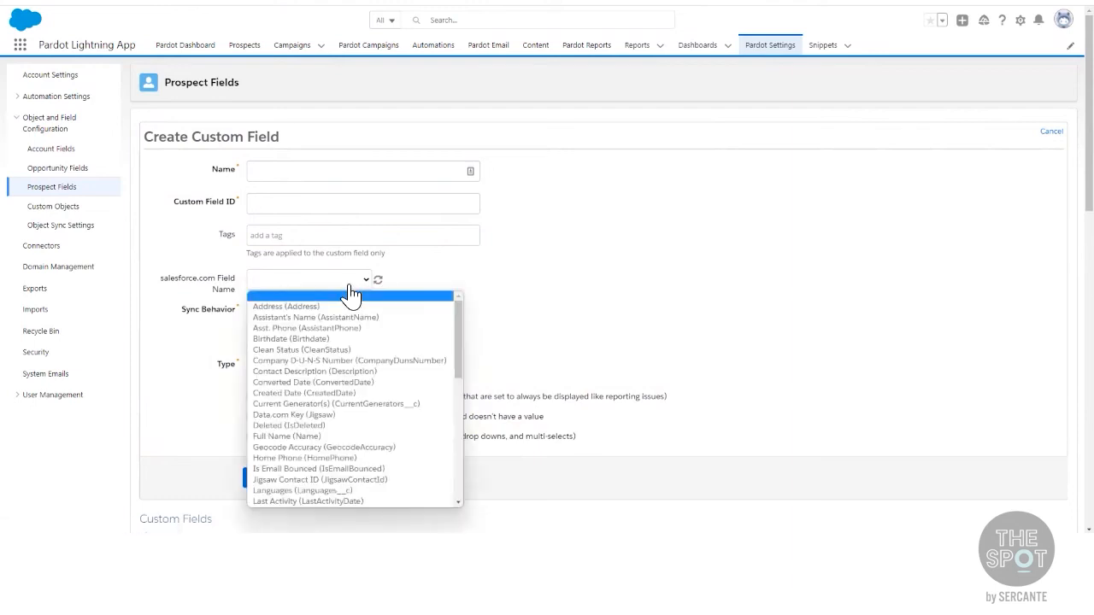
drag(463, 342, 460, 461)
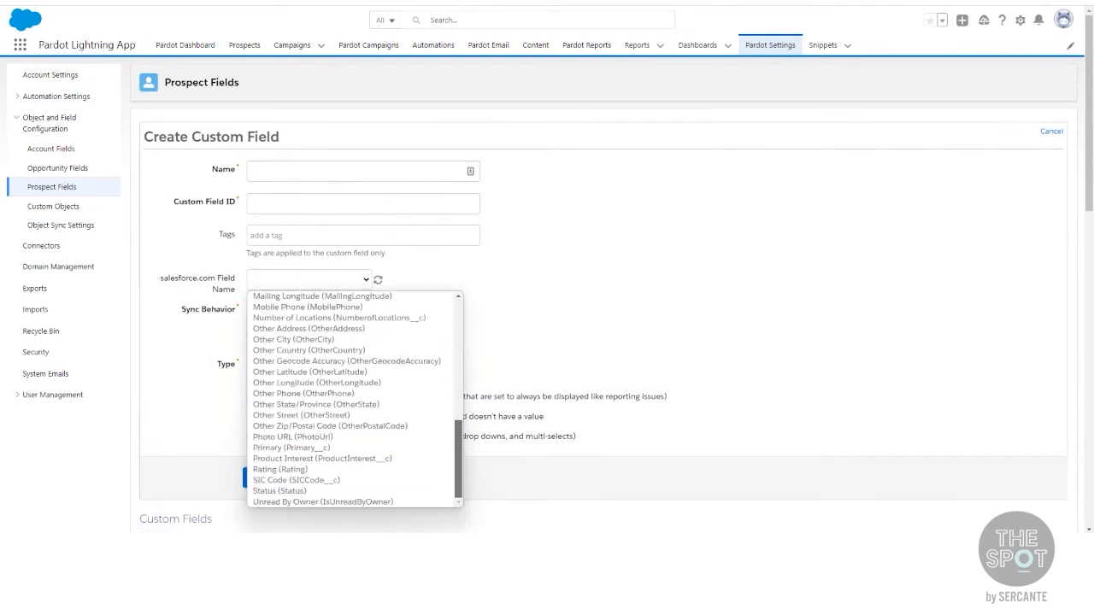
click(556, 268)
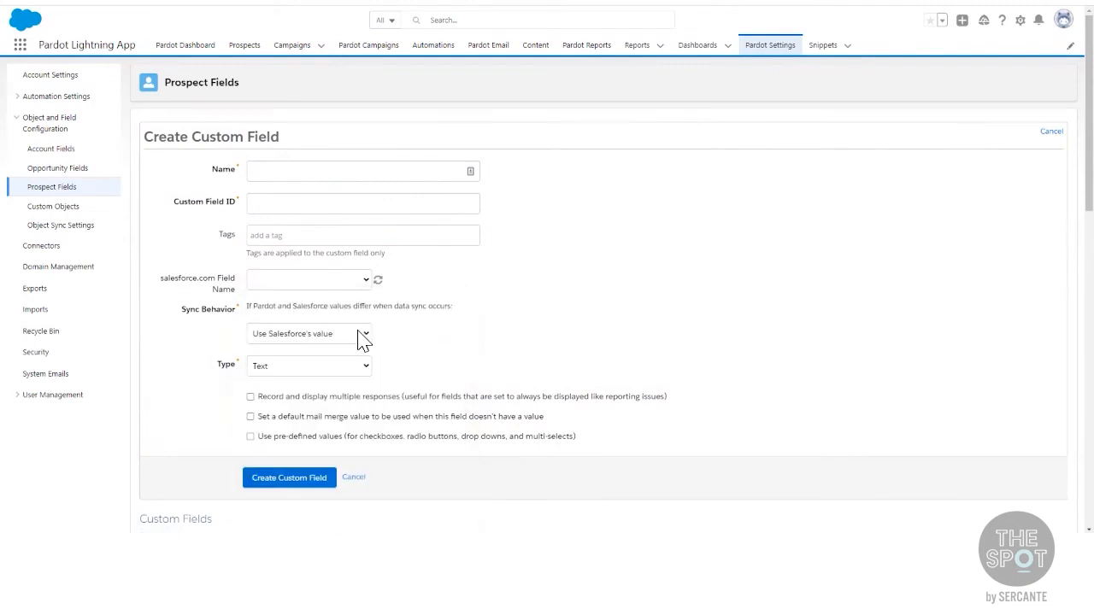
Map the new prospect field to the Salesforce field Service Manager (Service_Manager__c).
click(341, 288)
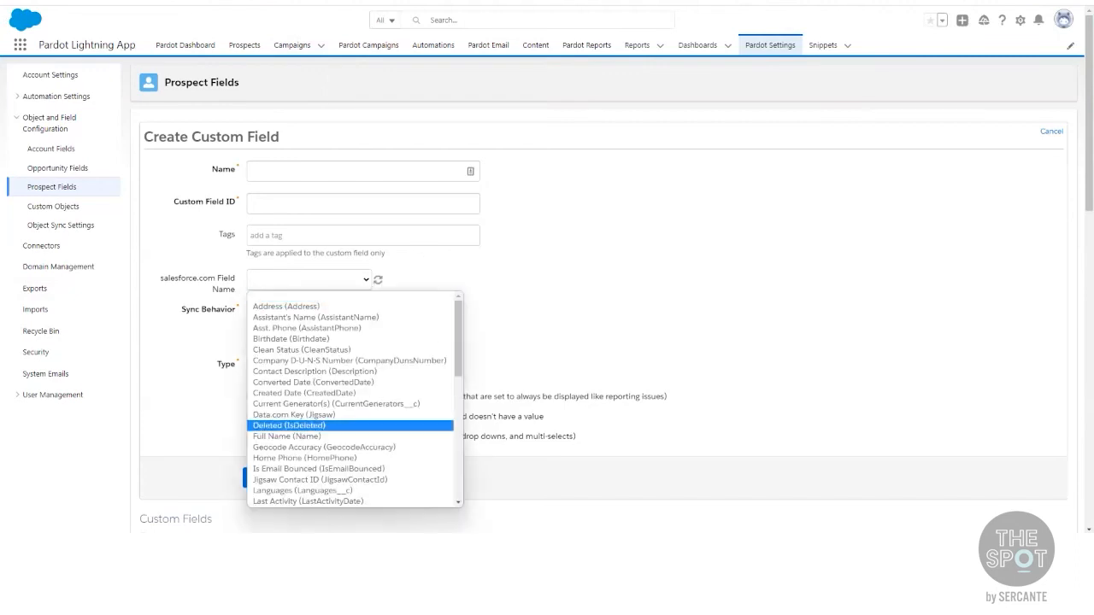
scroll(354, 400, down, 10)
scroll(355, 400, up, 1)
scroll(355, 400, down, 1)
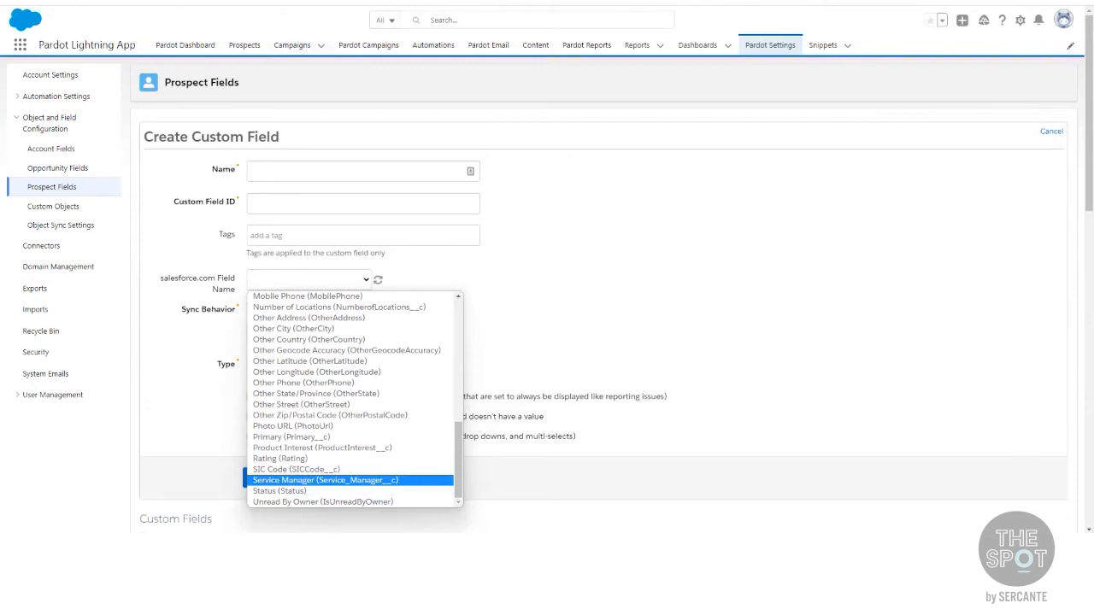
click(325, 480)
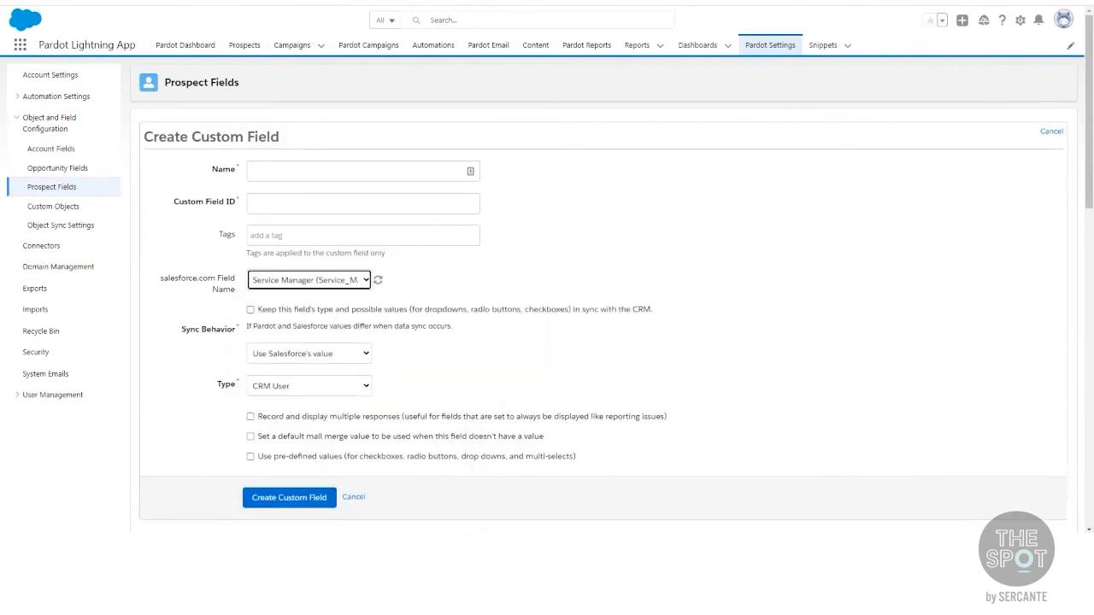
Name the custom field Service Manager with ID Service_Manager, leaving CRM type syncing off and pre-defined values on.
click(342, 171)
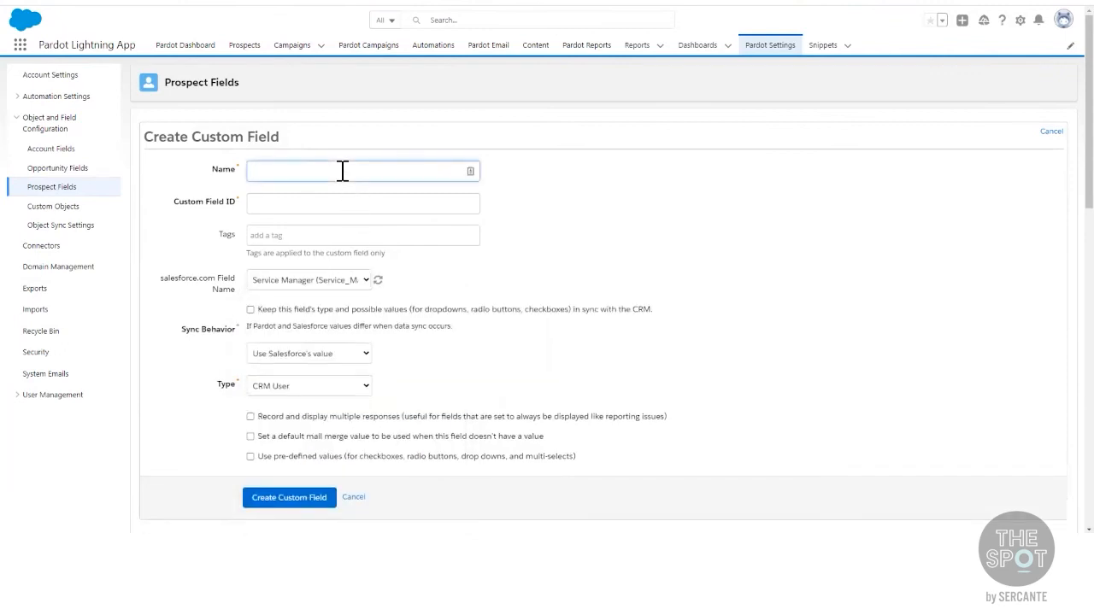
text(Service Manager)
key(Tab)
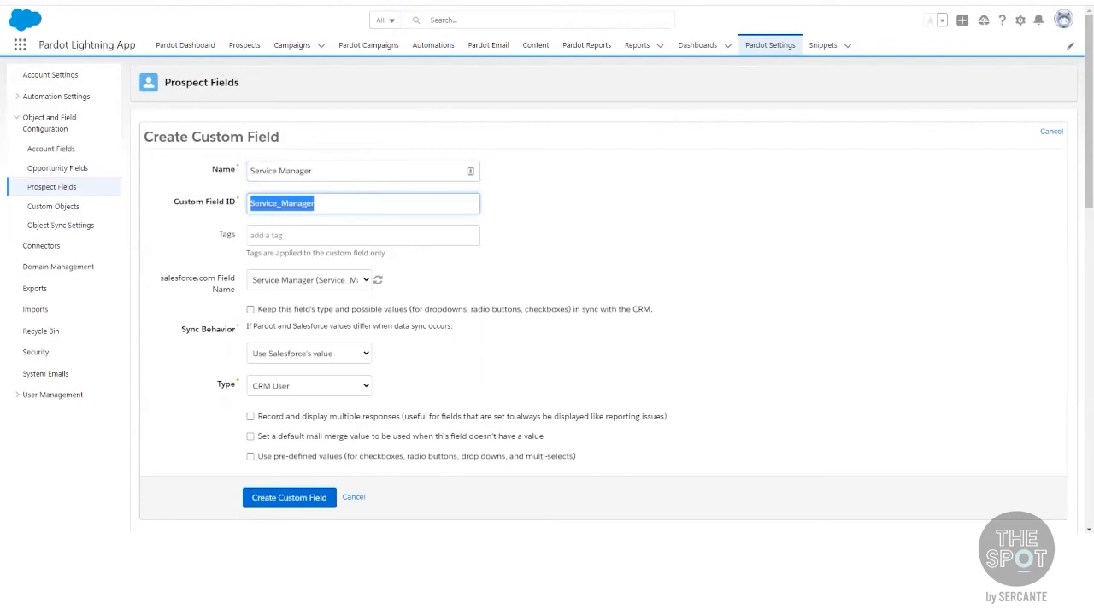
click(324, 313)
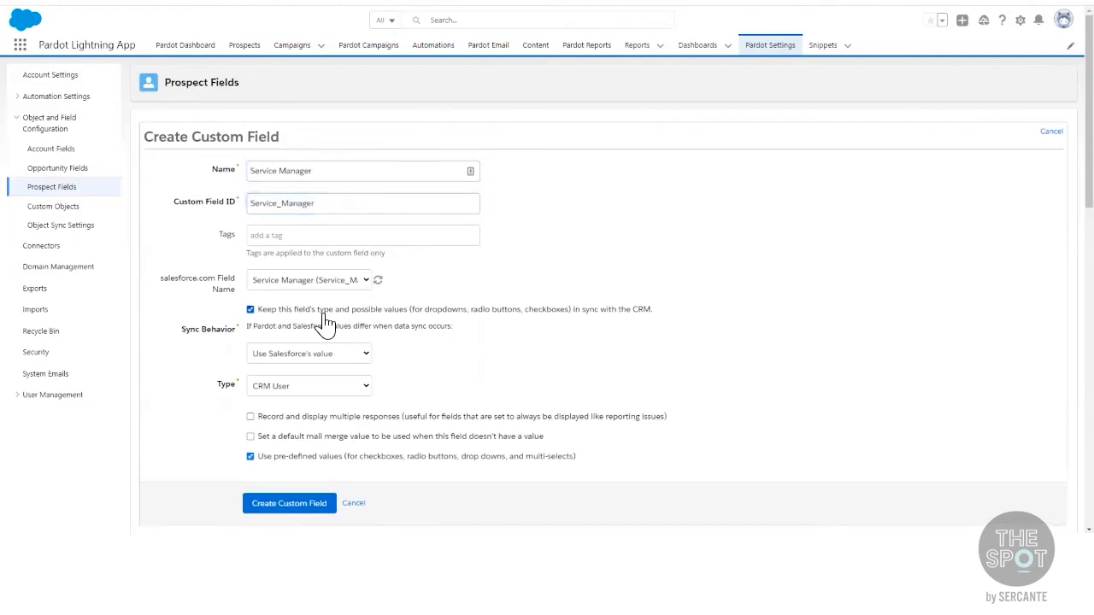
click(325, 318)
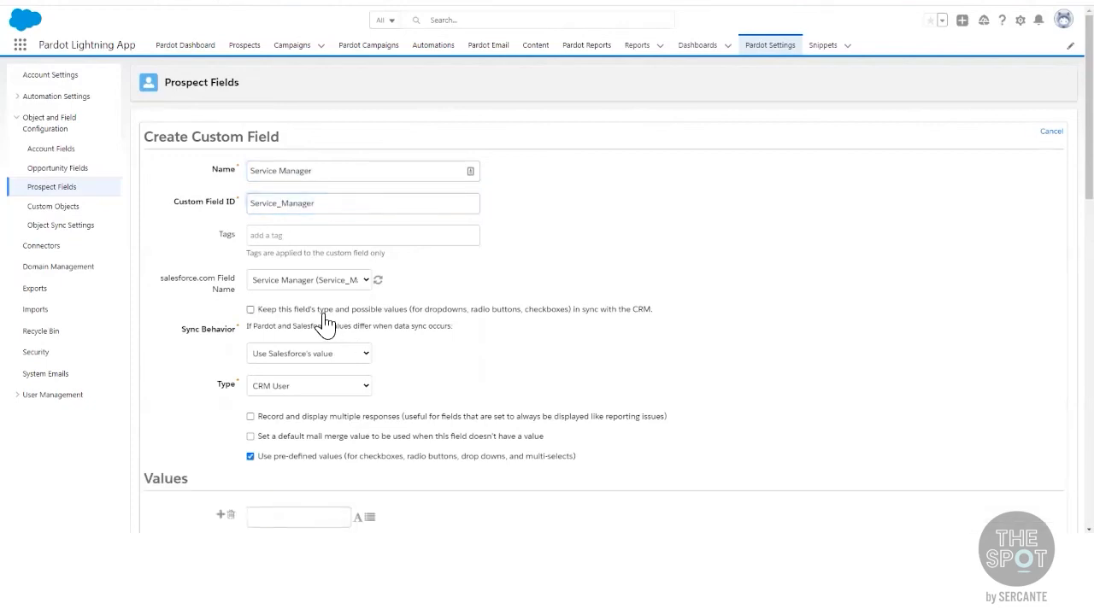
Create the custom field and run the full sync of all prospects.
scroll(496, 342, down, 3)
scroll(360, 324, up, 3)
scroll(386, 340, down, 3)
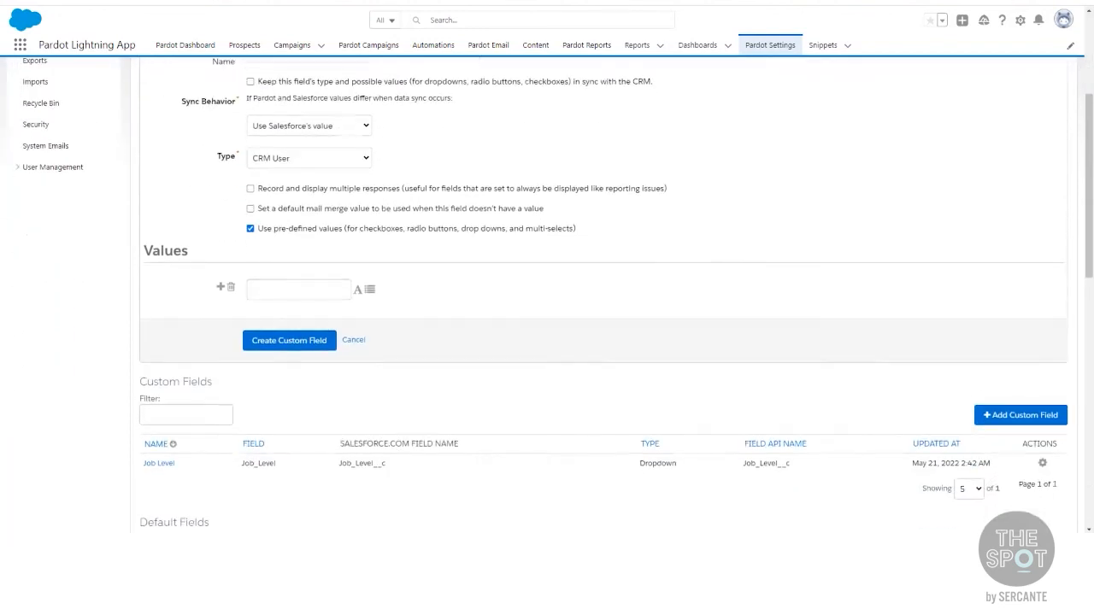
click(288, 340)
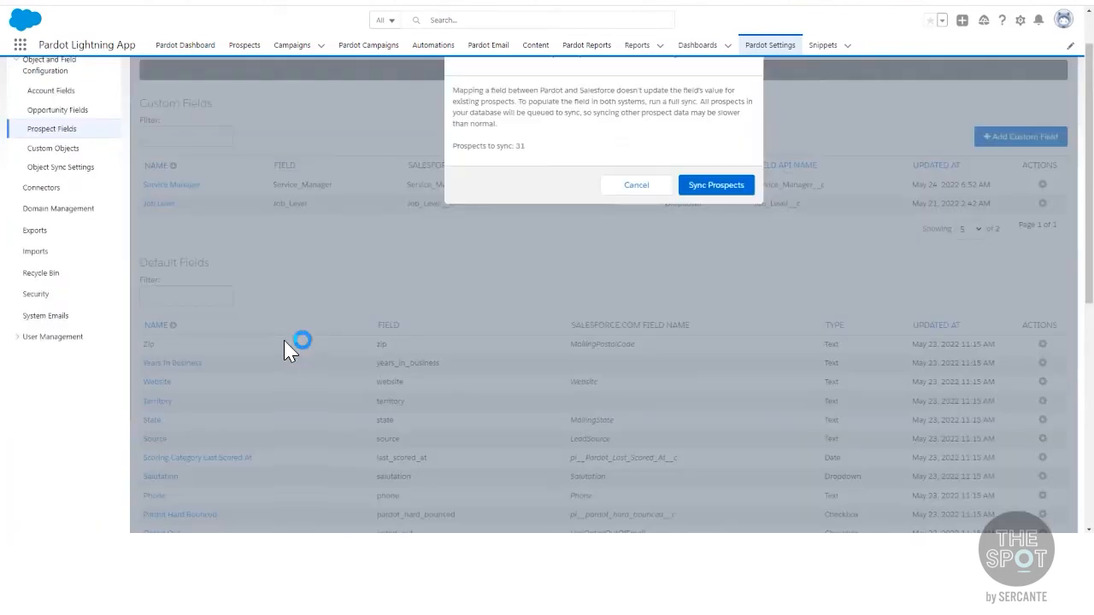
click(705, 199)
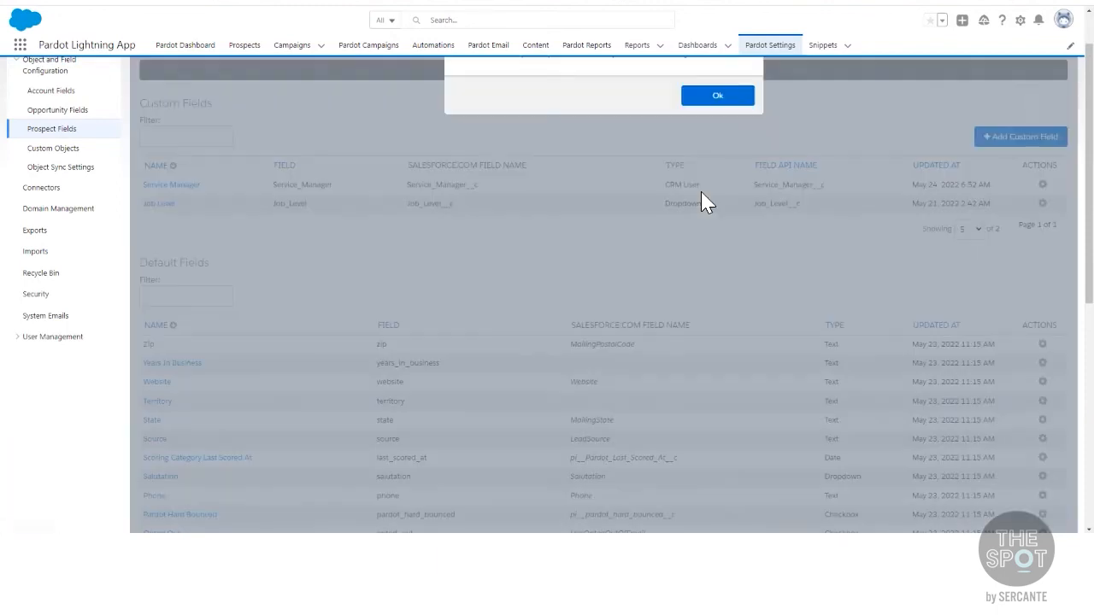
click(716, 98)
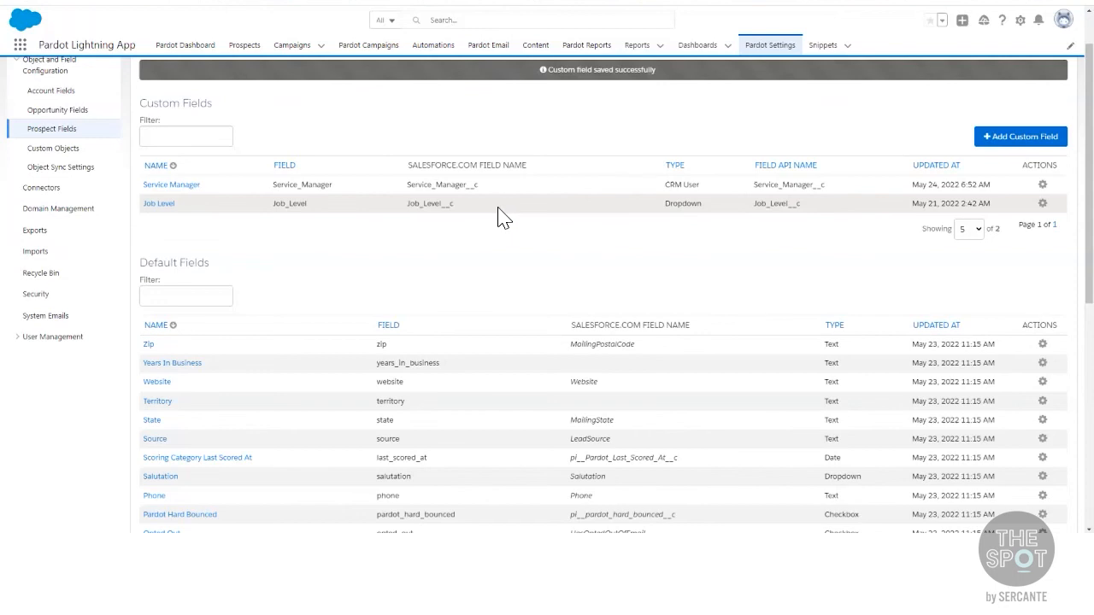
Open the published email template Test from Pardot Email for editing.
scroll(505, 218, up, 1)
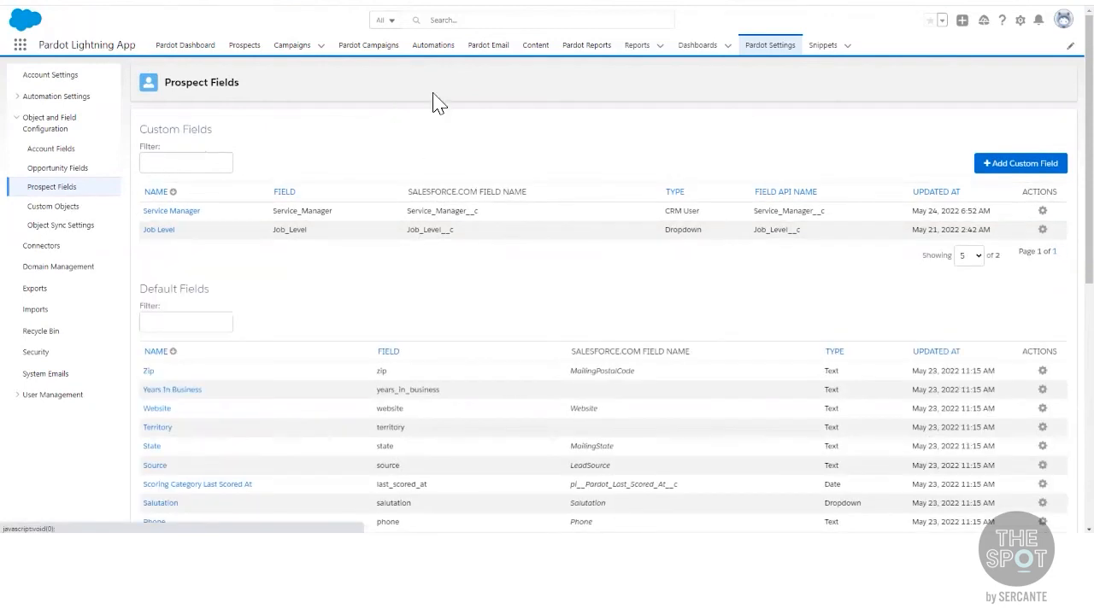
click(499, 58)
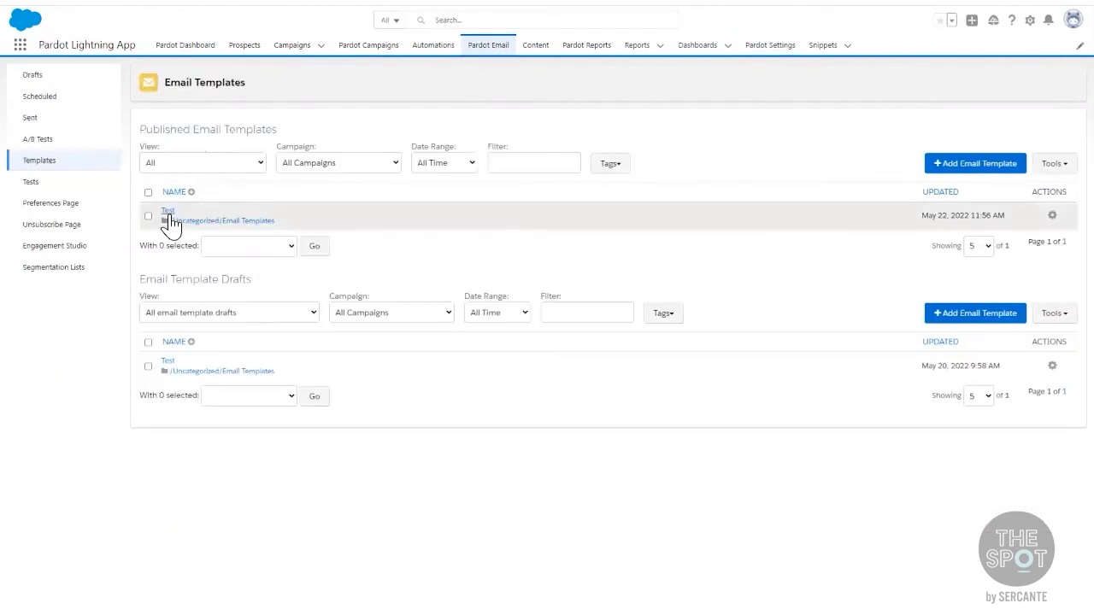
click(168, 213)
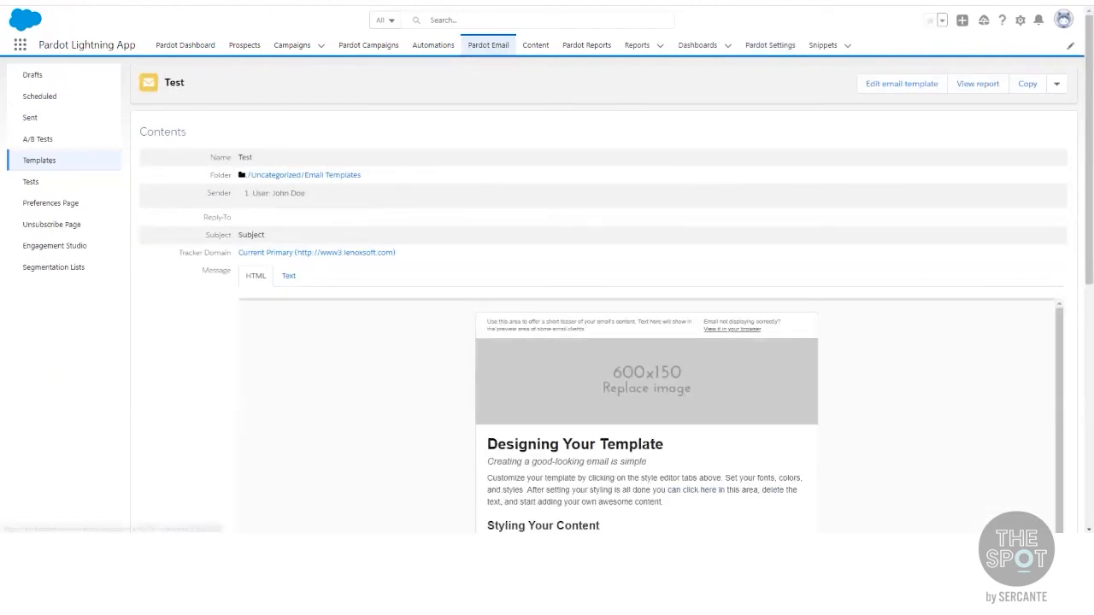
click(903, 83)
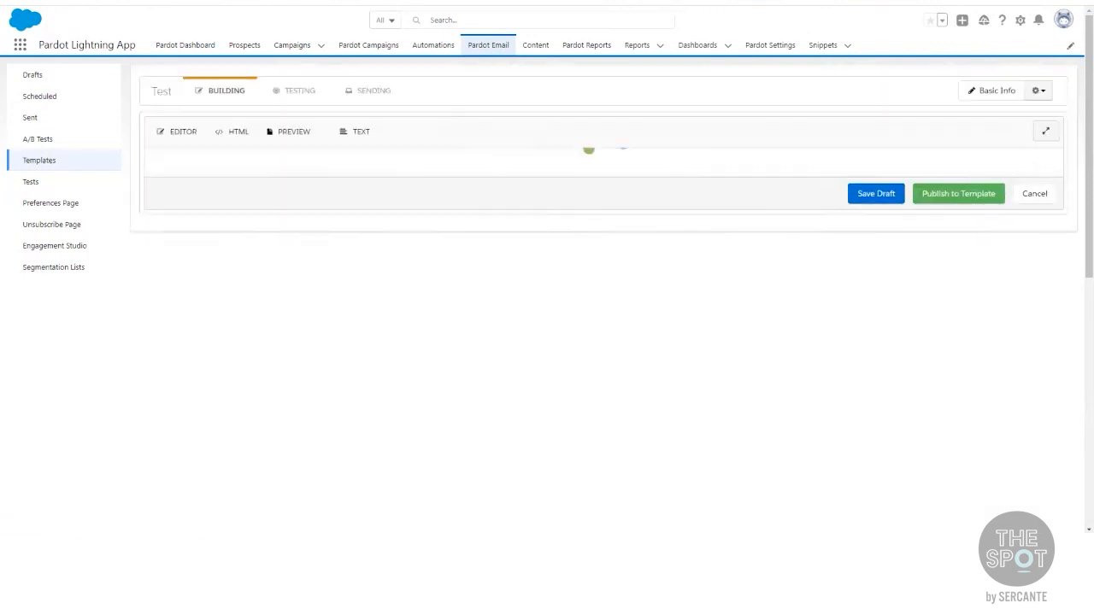
In the template's sending settings, set the sender to Prospect CRM User Custom Field with Service Manager as the field.
click(360, 104)
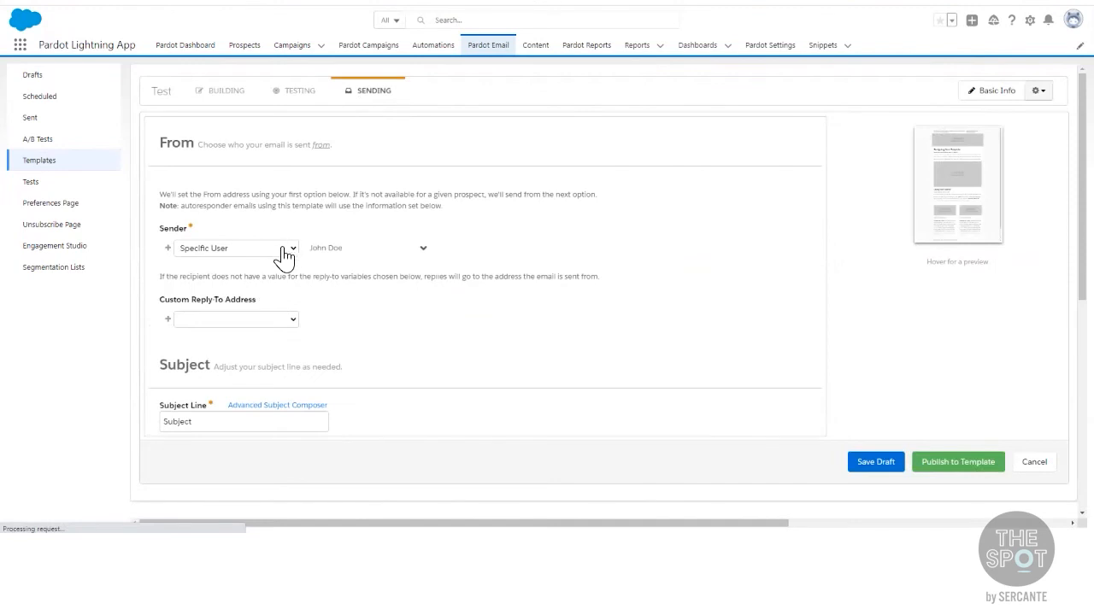
click(281, 257)
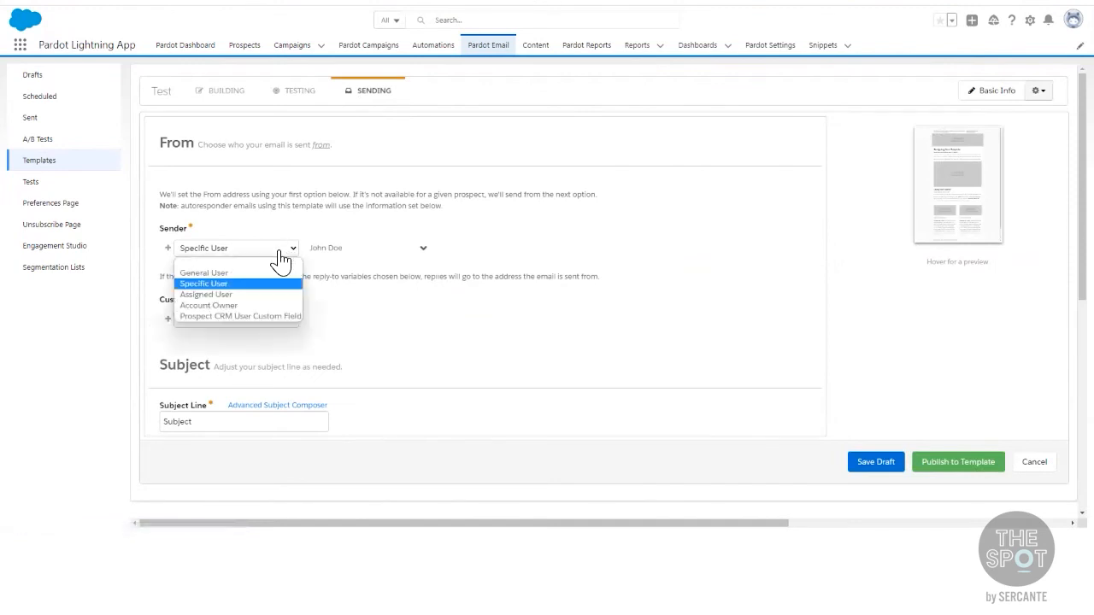
click(232, 321)
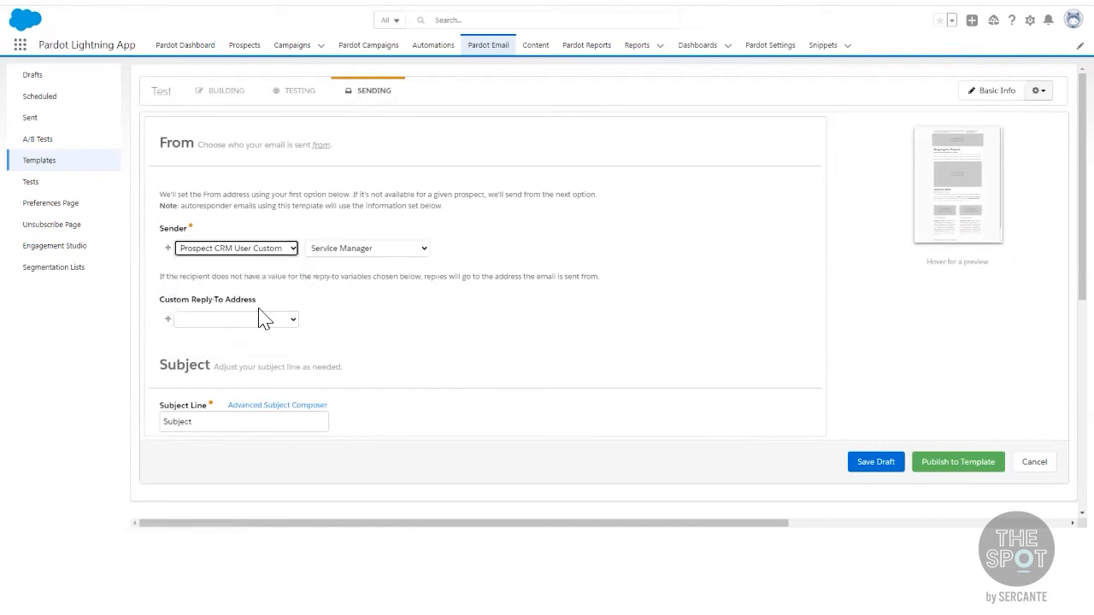
click(361, 256)
click(361, 263)
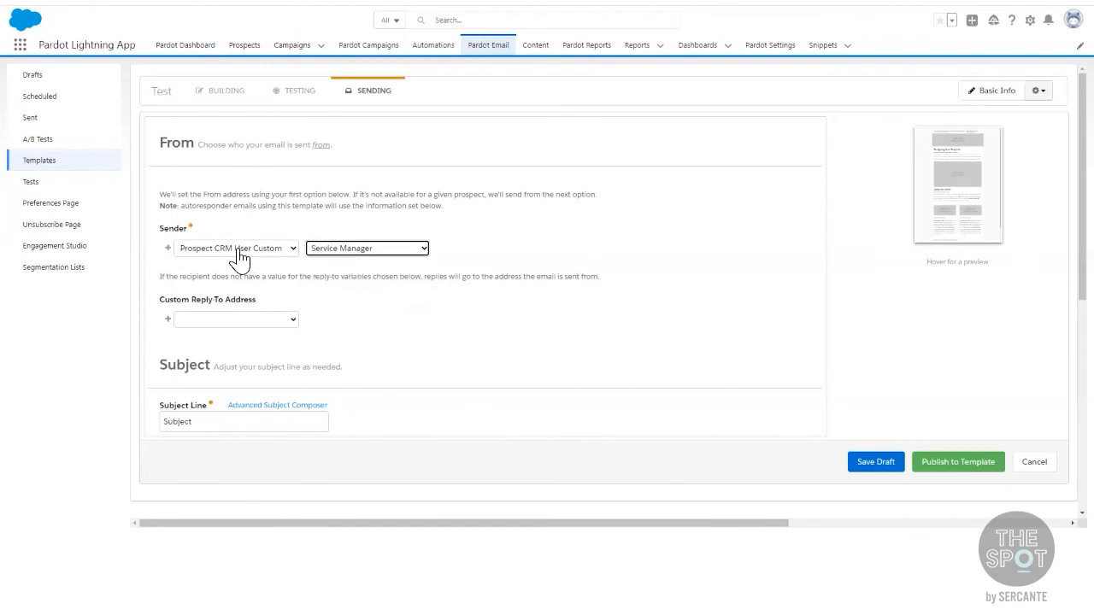
Add a fallback sender of type Specific User and choose a different user from the default one.
click(179, 251)
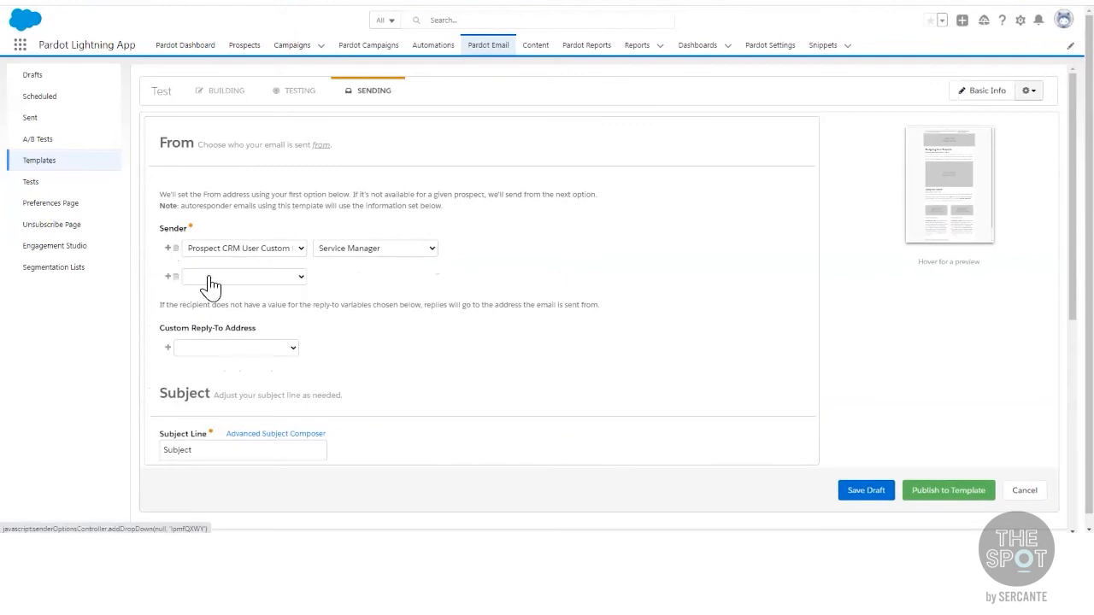
click(210, 278)
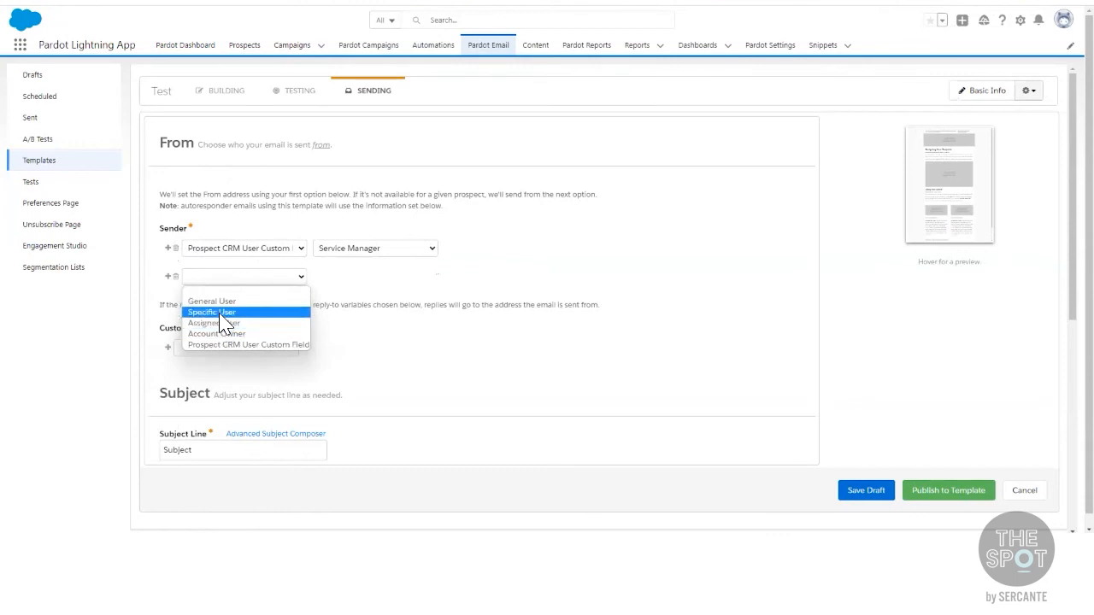
click(424, 274)
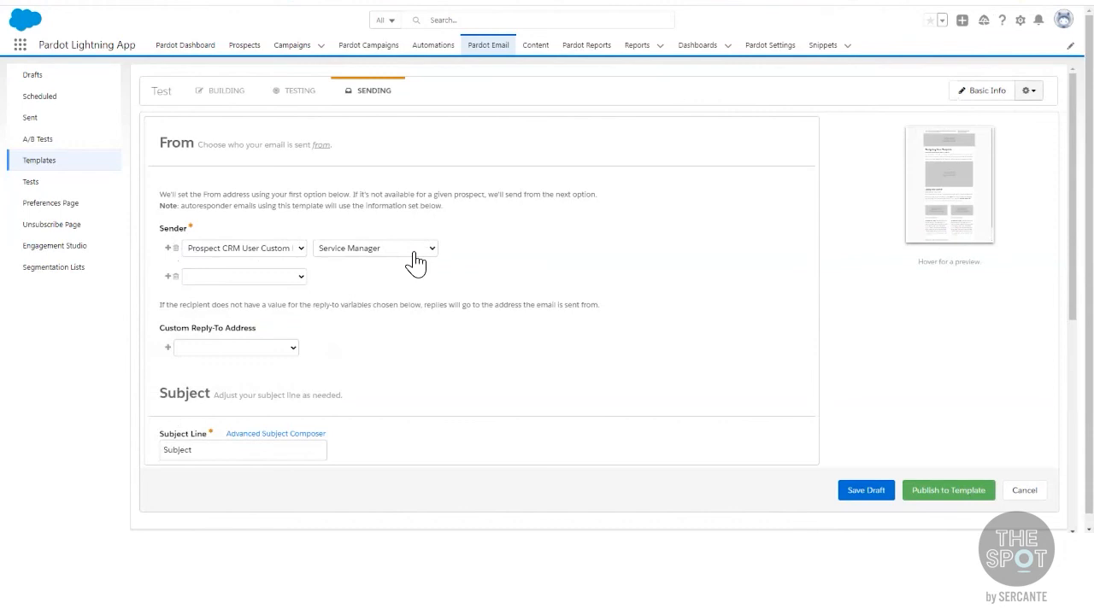
click(201, 277)
click(203, 312)
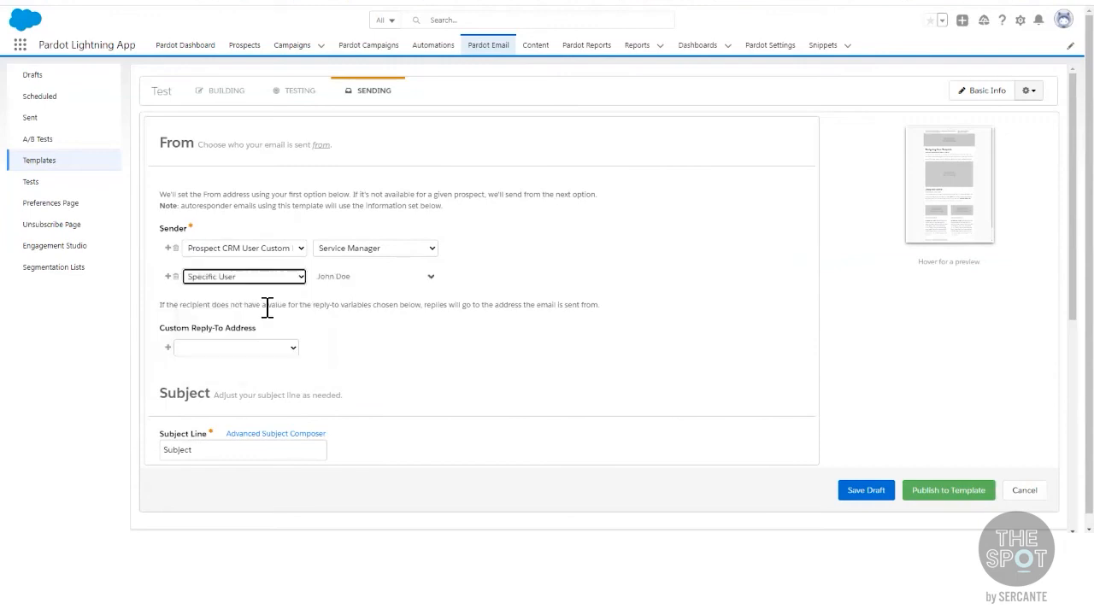
click(352, 280)
click(342, 327)
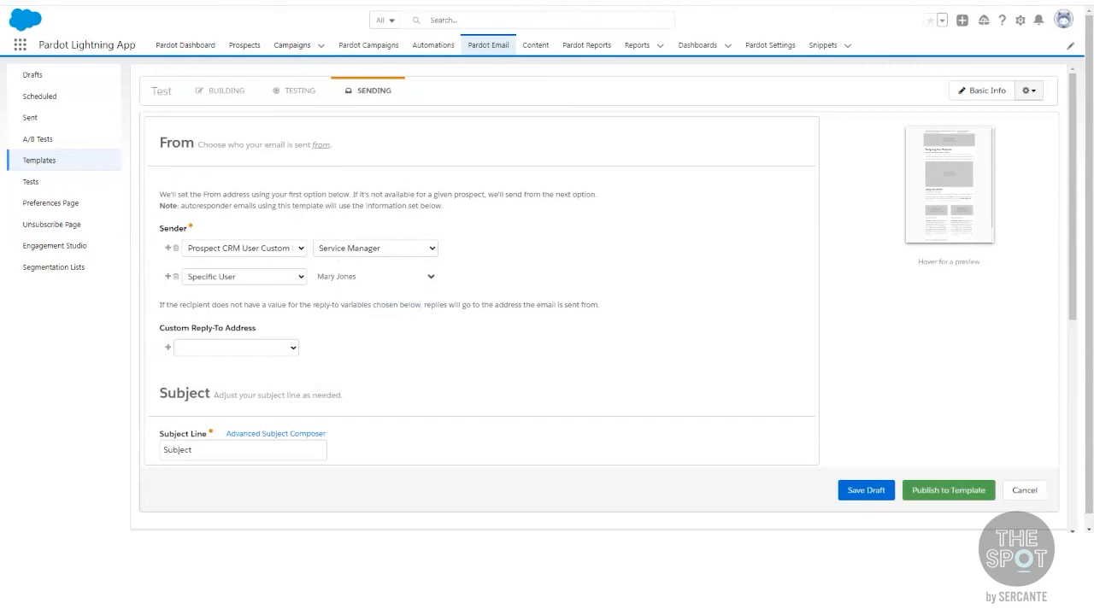
Show only Assigned Prospects in the prospects list and open the prospect from Farmers Coop. of Florida.
click(247, 53)
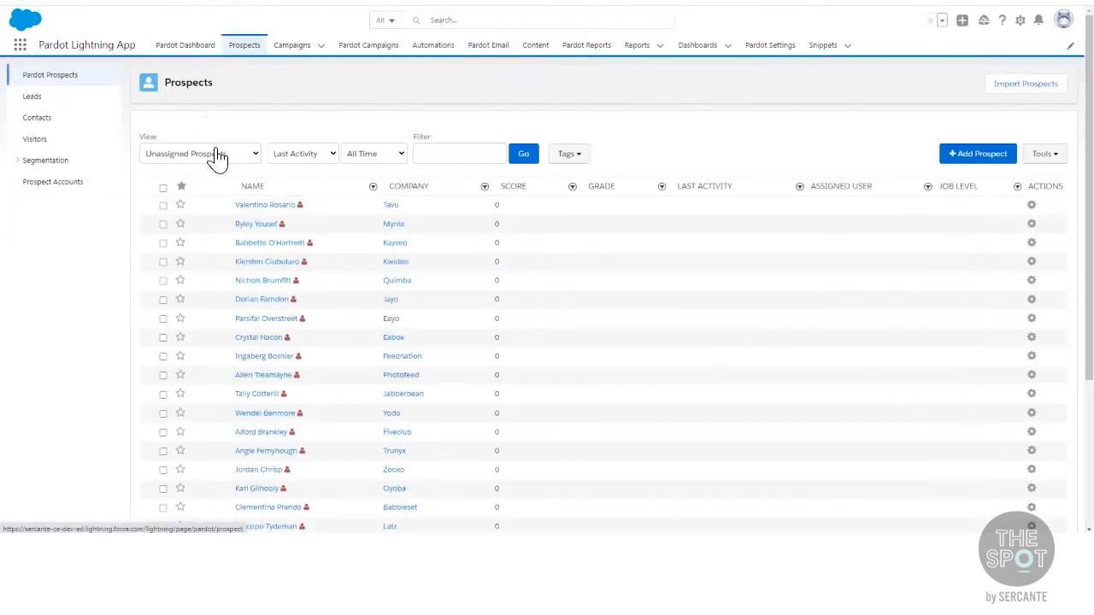
click(213, 153)
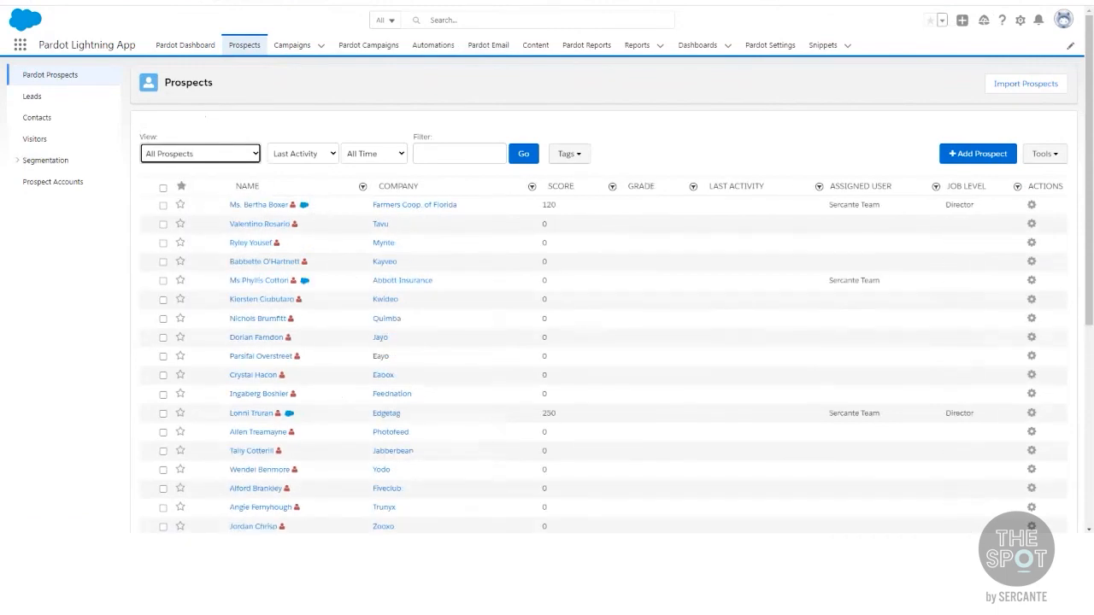
click(200, 154)
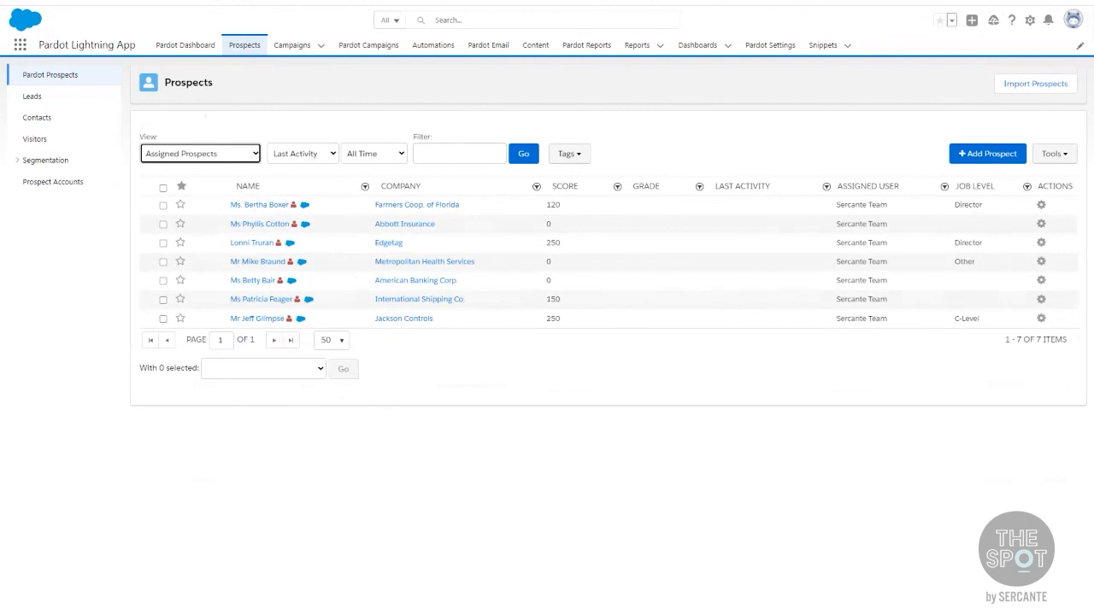
click(266, 208)
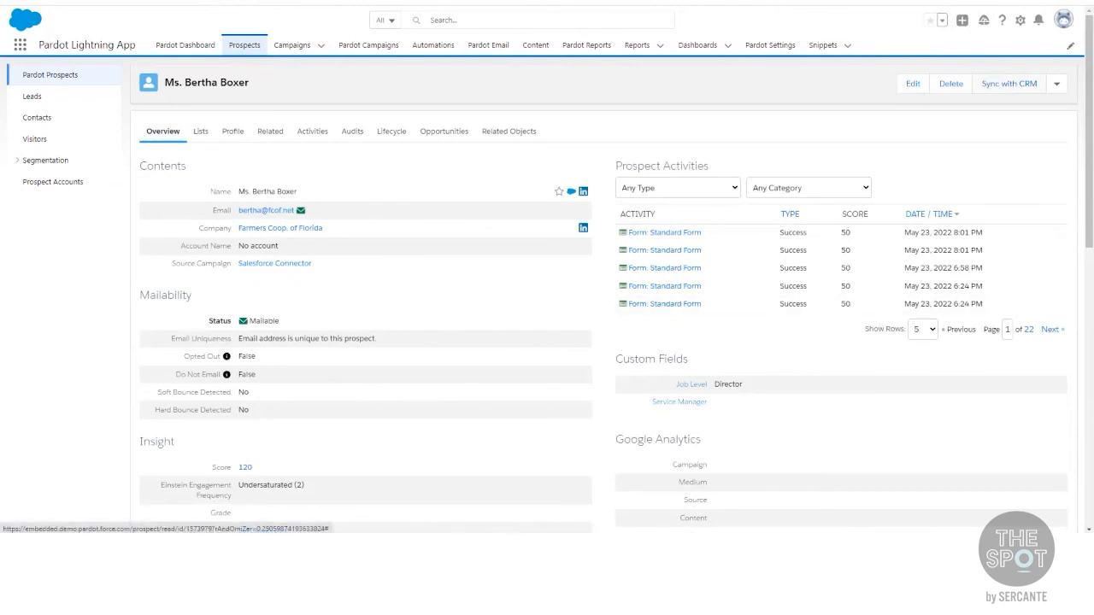
Sync the prospect with the CRM and check the Service Manager entry among its custom fields.
click(1009, 84)
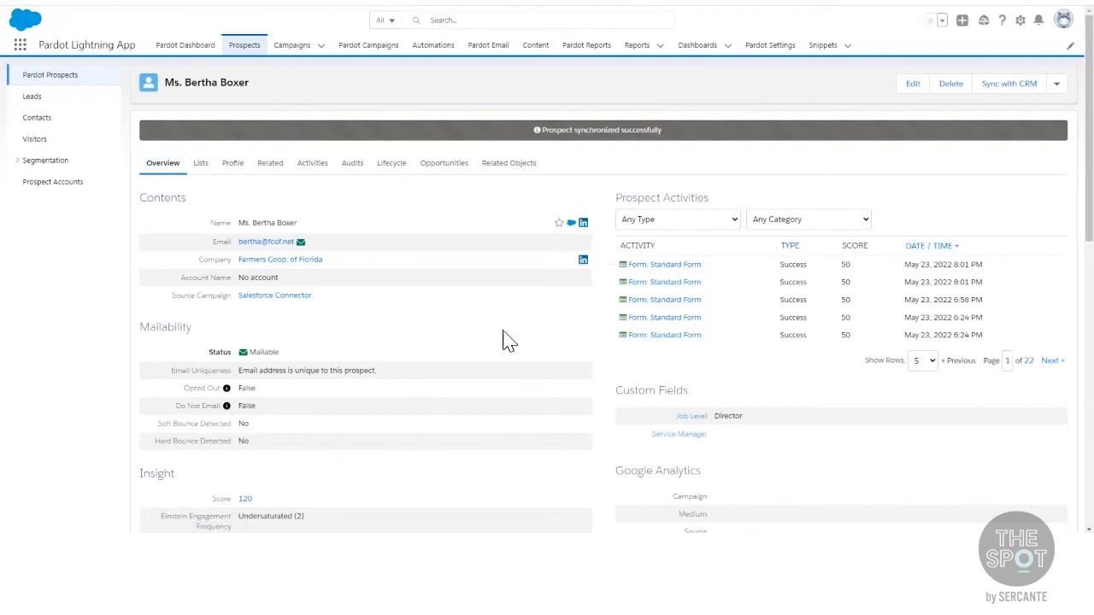
scroll(503, 342, down, 10)
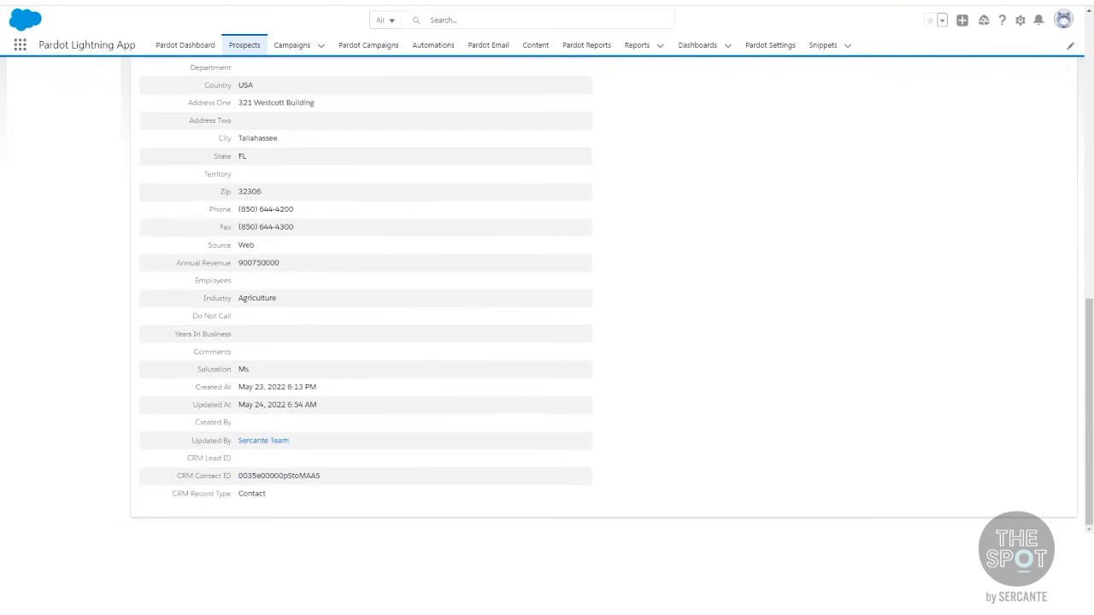
scroll(503, 342, up, 4)
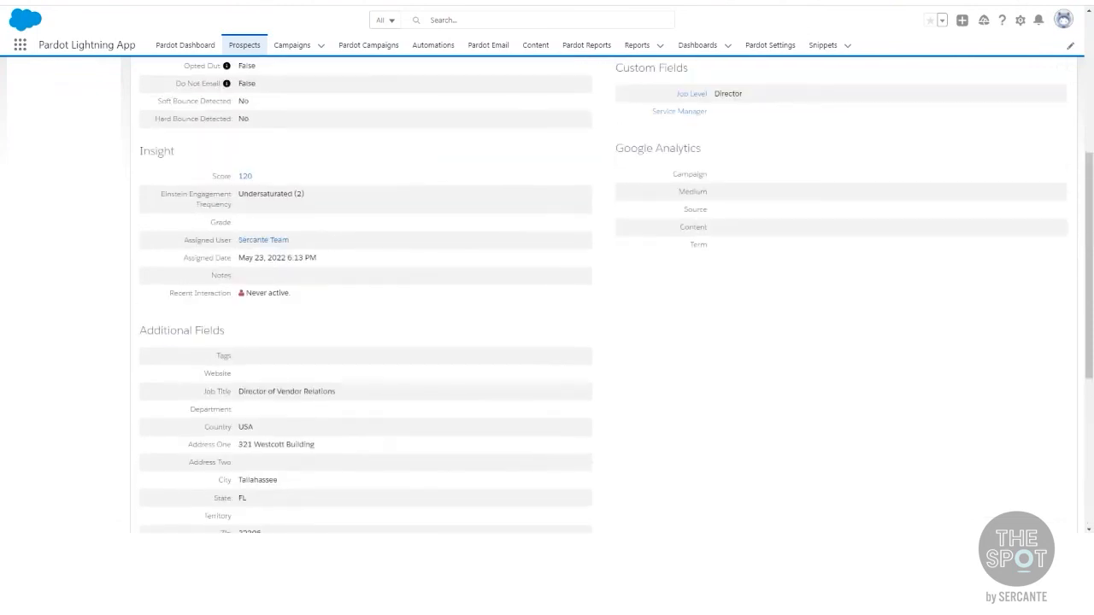
scroll(274, 312, up, 1)
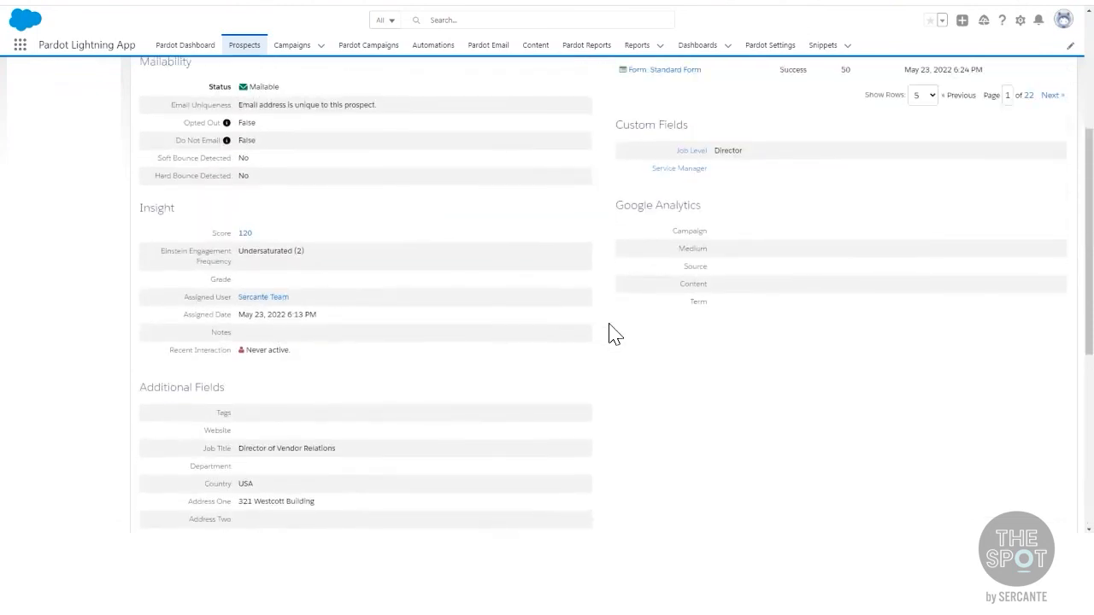
scroll(612, 331, up, 2)
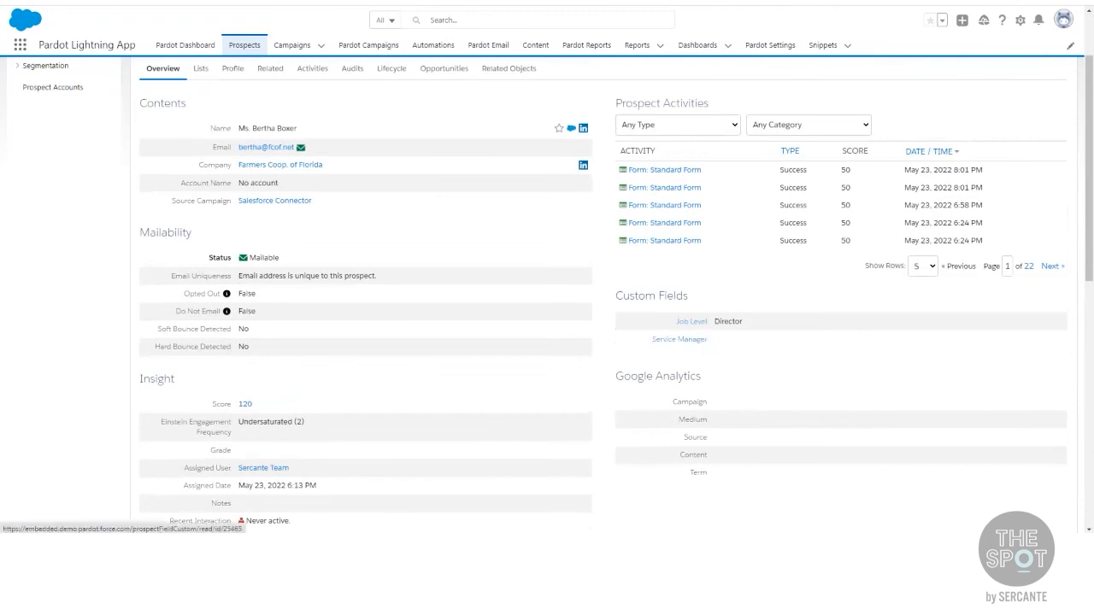
View the details of the prospect's linked Salesforce contact, and return to the Pardot prospect record.
click(572, 128)
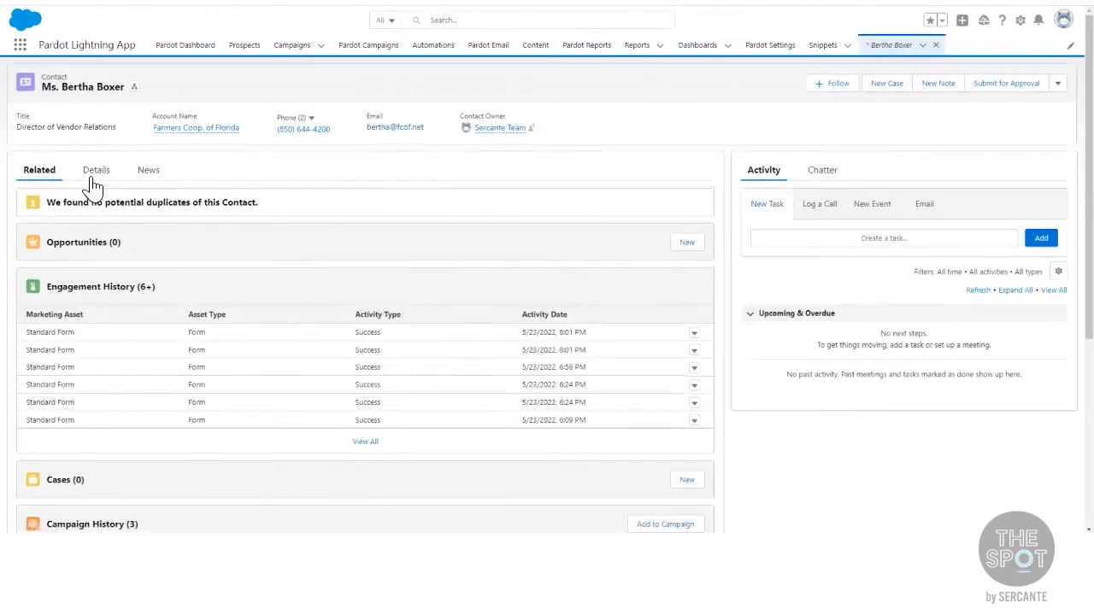
click(90, 179)
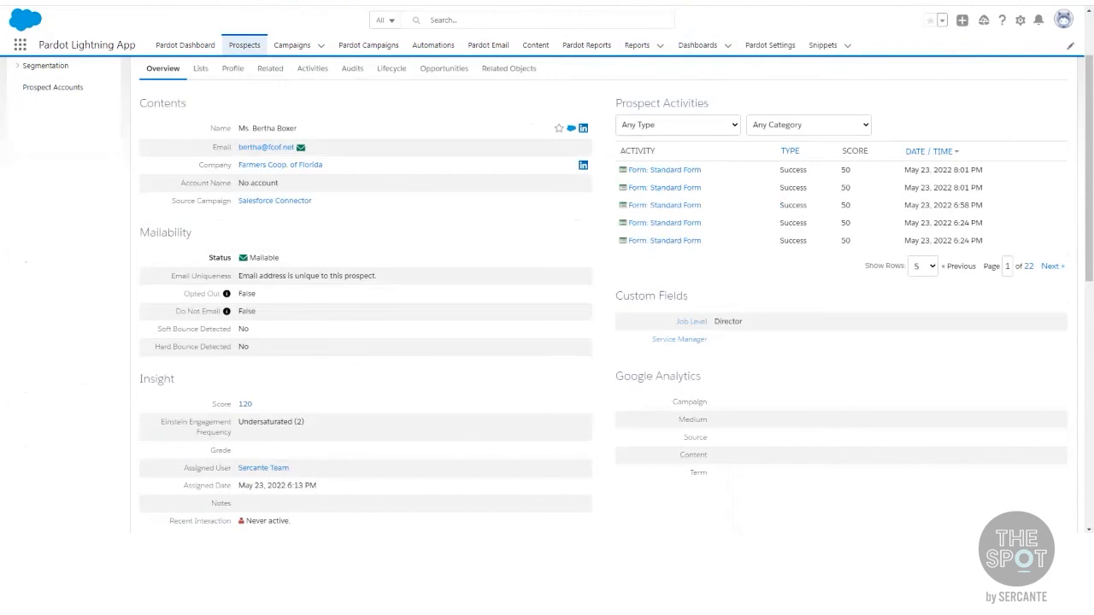
scroll(603, 299, up, 1)
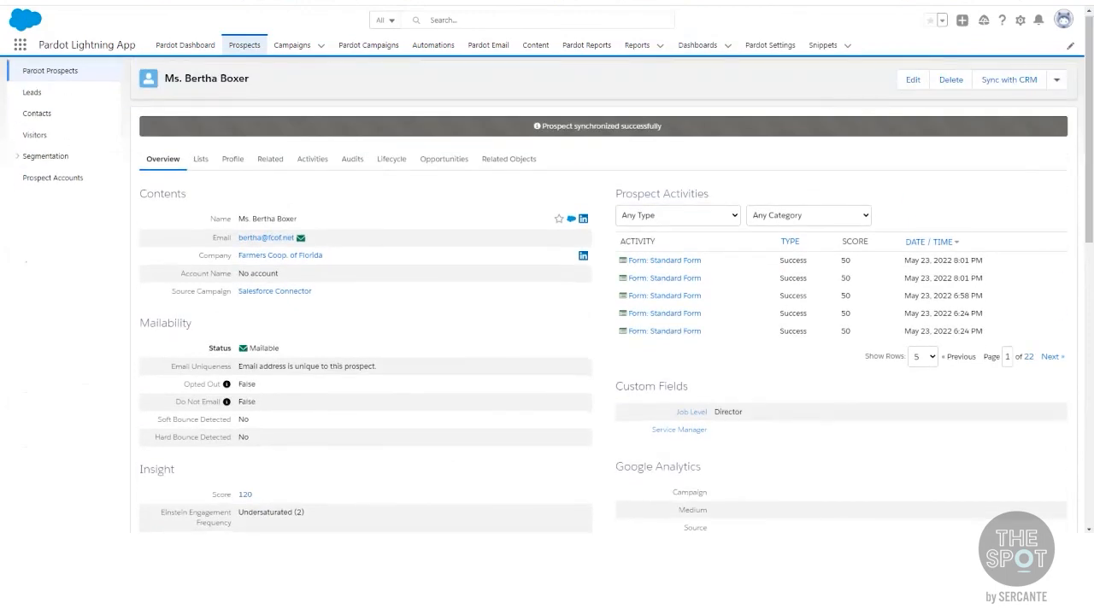